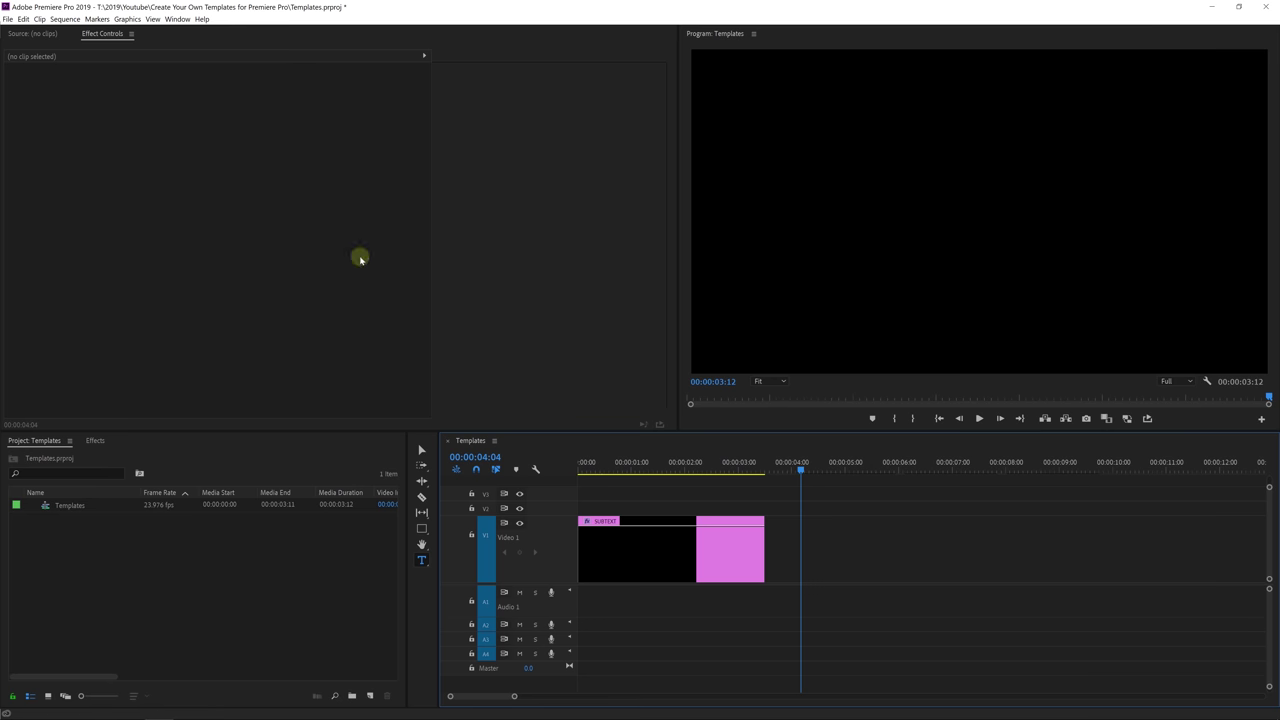
Step: Open the Essential Graphics panel from the Window menu to list the SUBTEXT graphic's layers
left_click(177, 19)
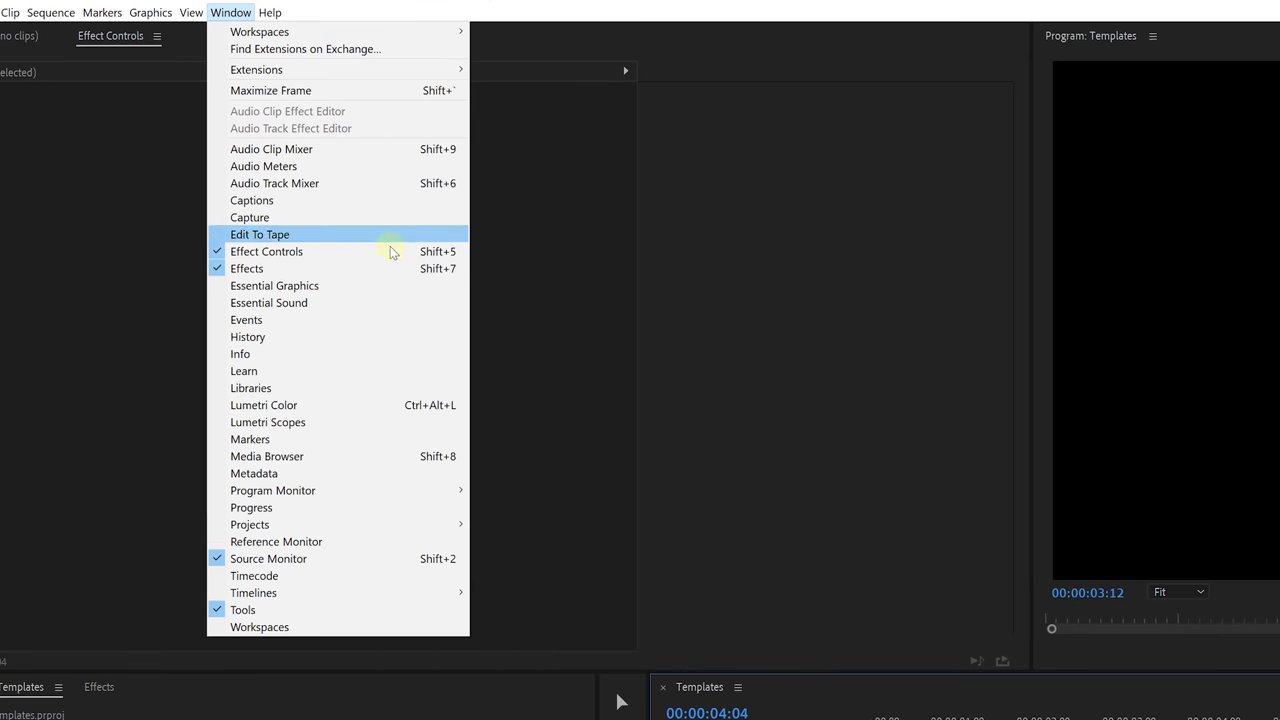
left_click(408, 288)
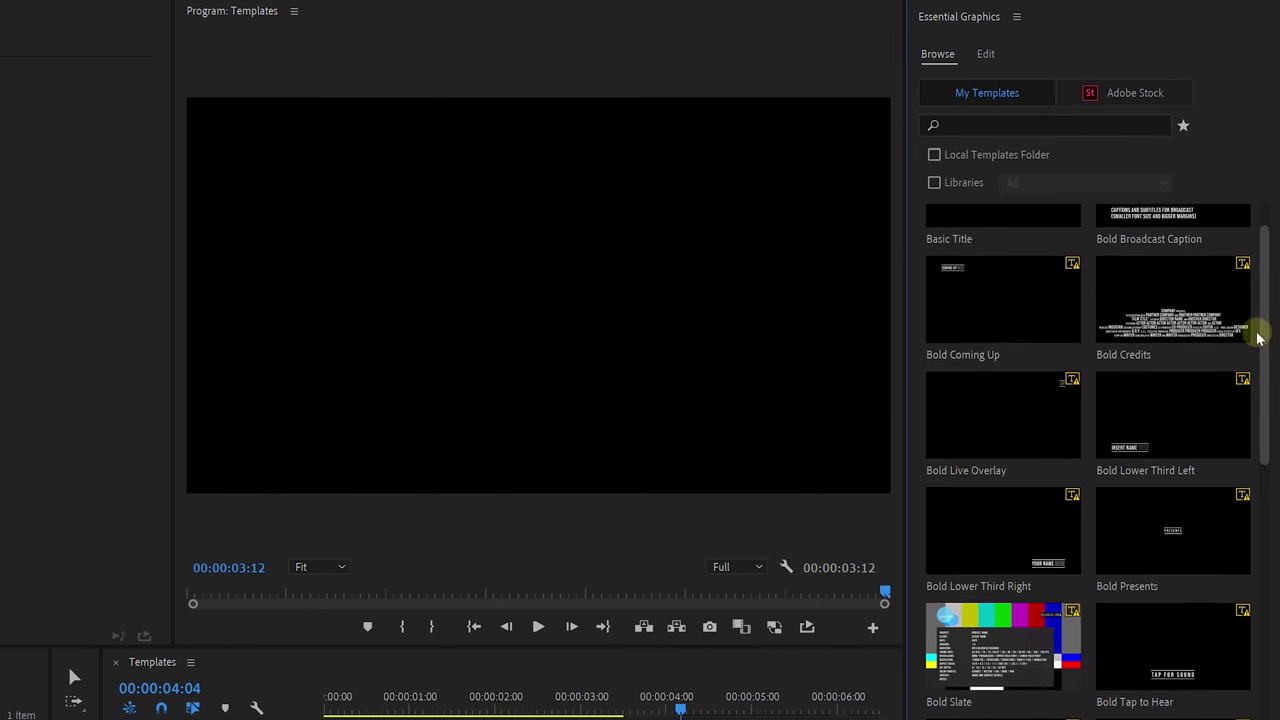
scroll(1258, 338, "down", 3)
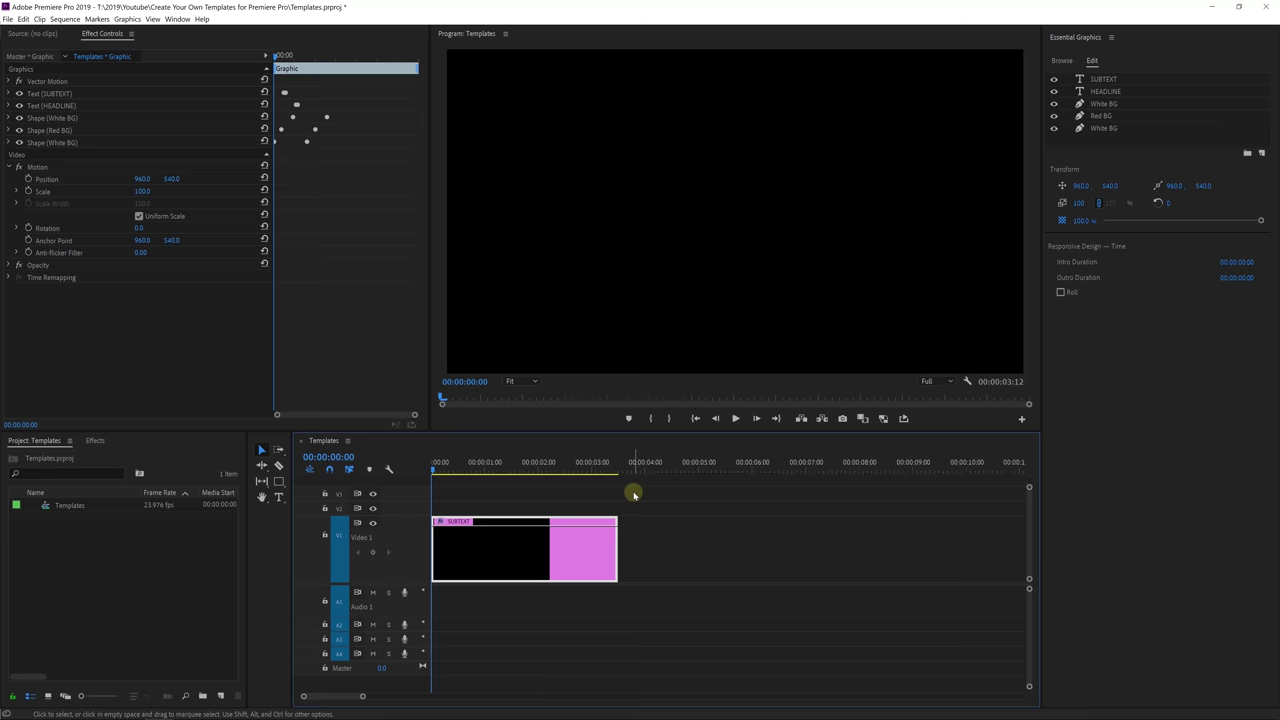
Step: Preview the title, then export it as motion graphics template 'Awesome Template' to Local Templates Folder
key("space")
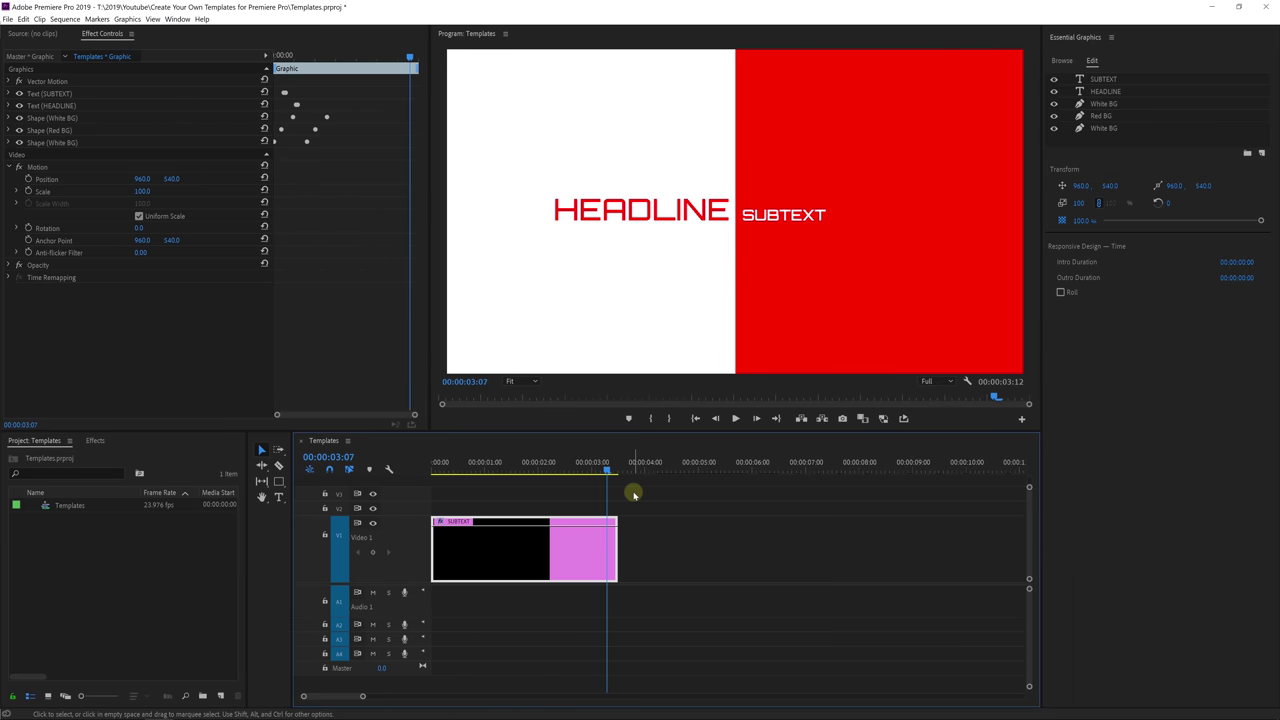
key("space")
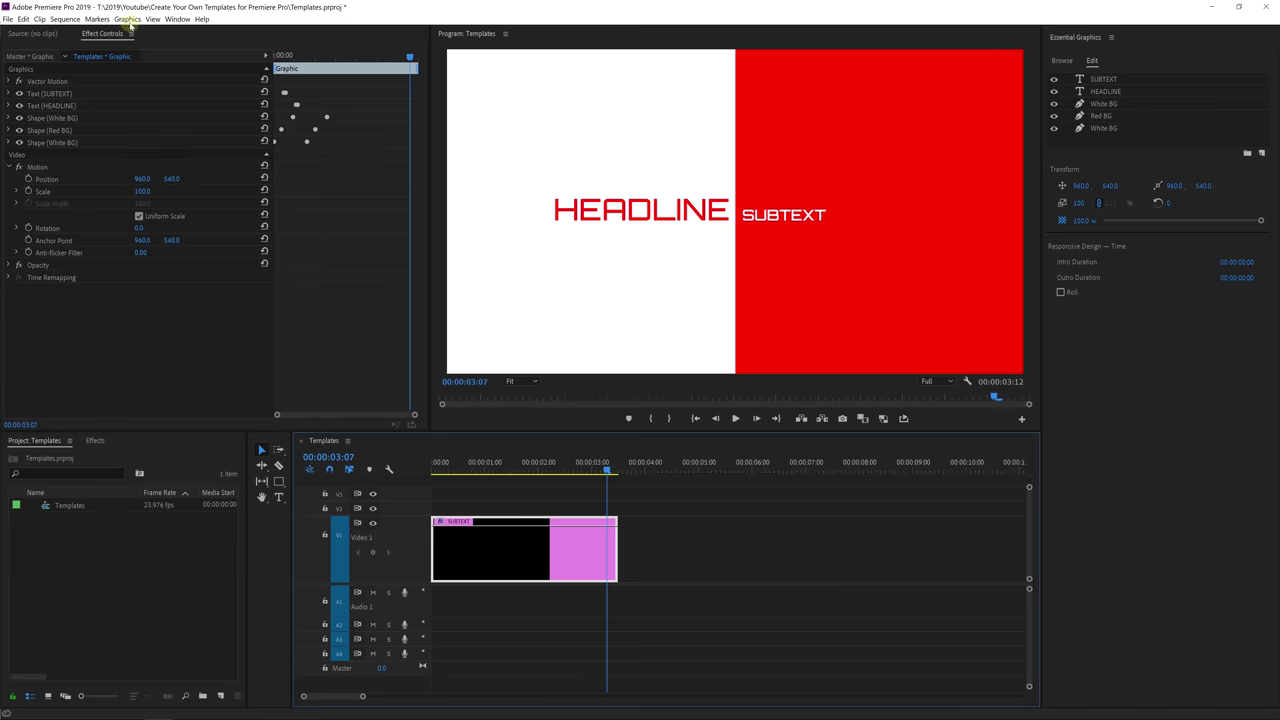
left_click(127, 19)
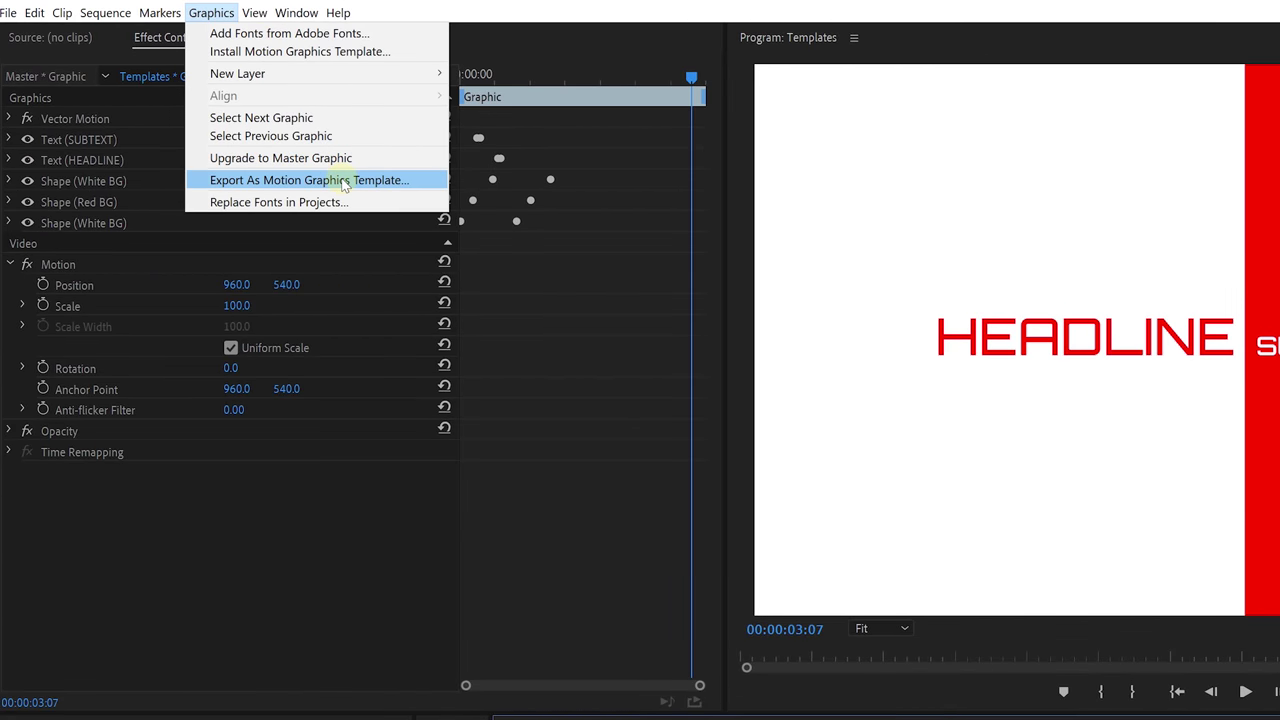
left_click(425, 184)
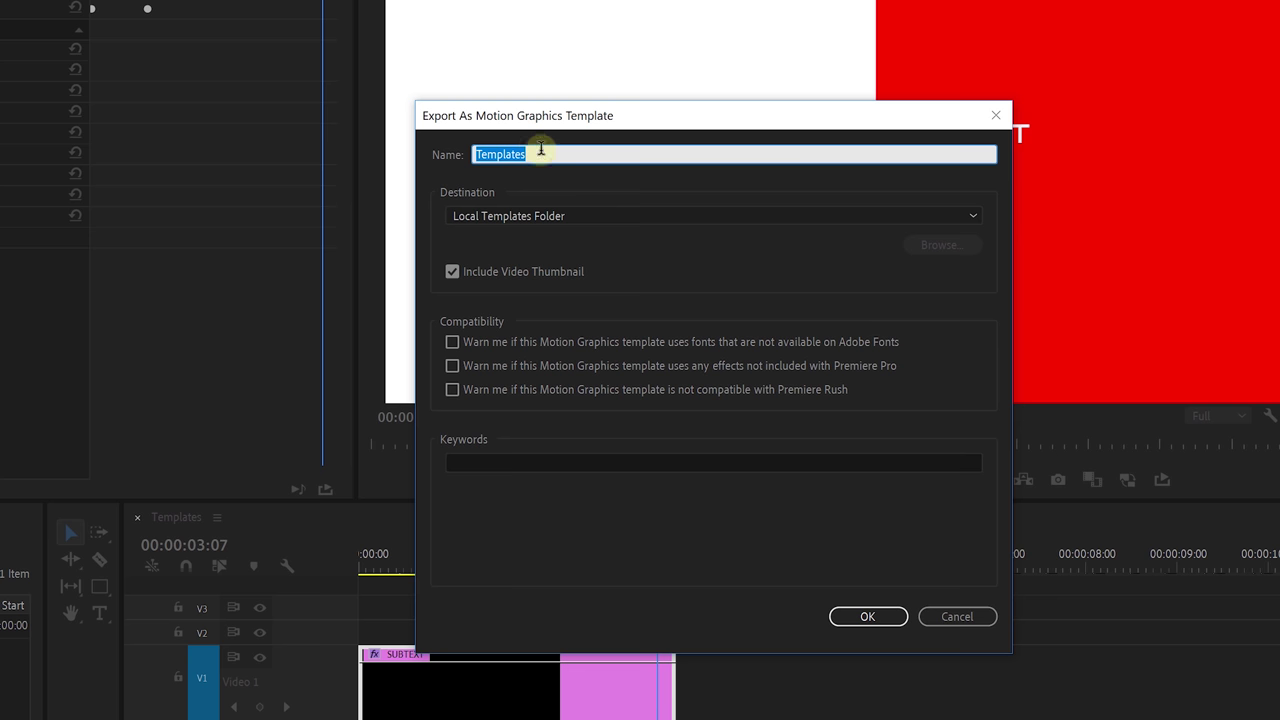
type("Awesome")
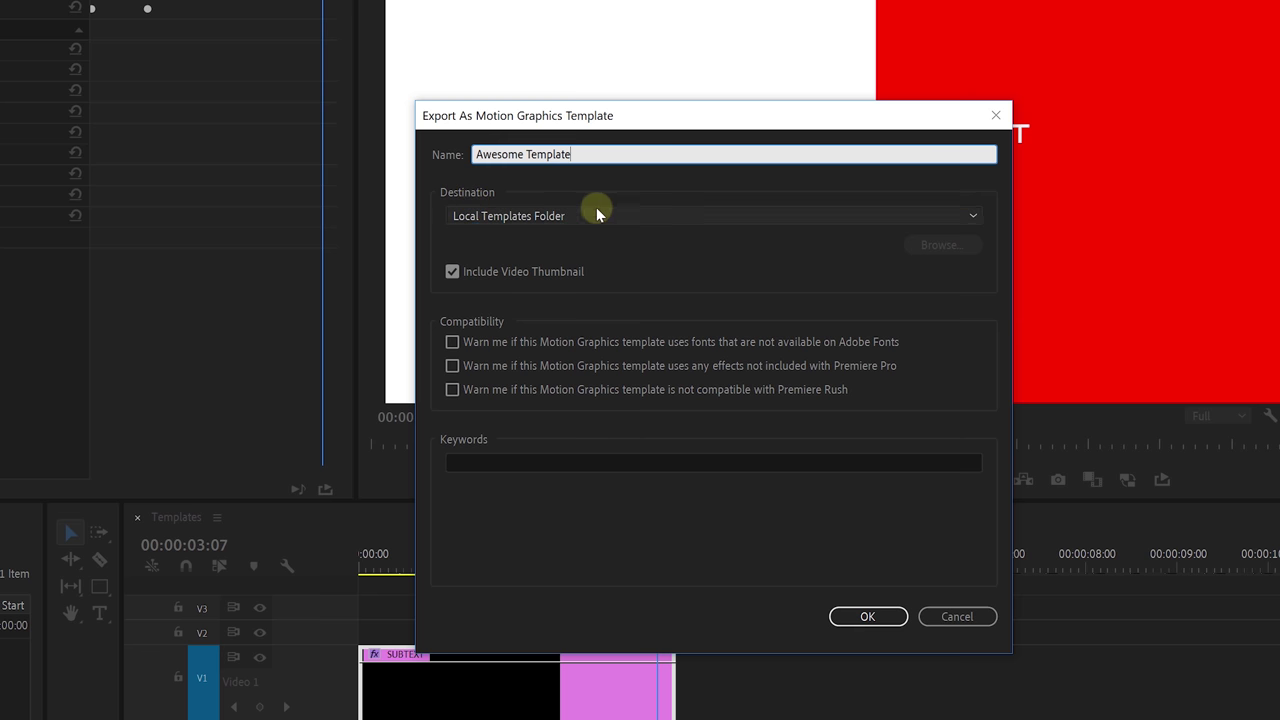
key("Tab")
left_click(900, 612)
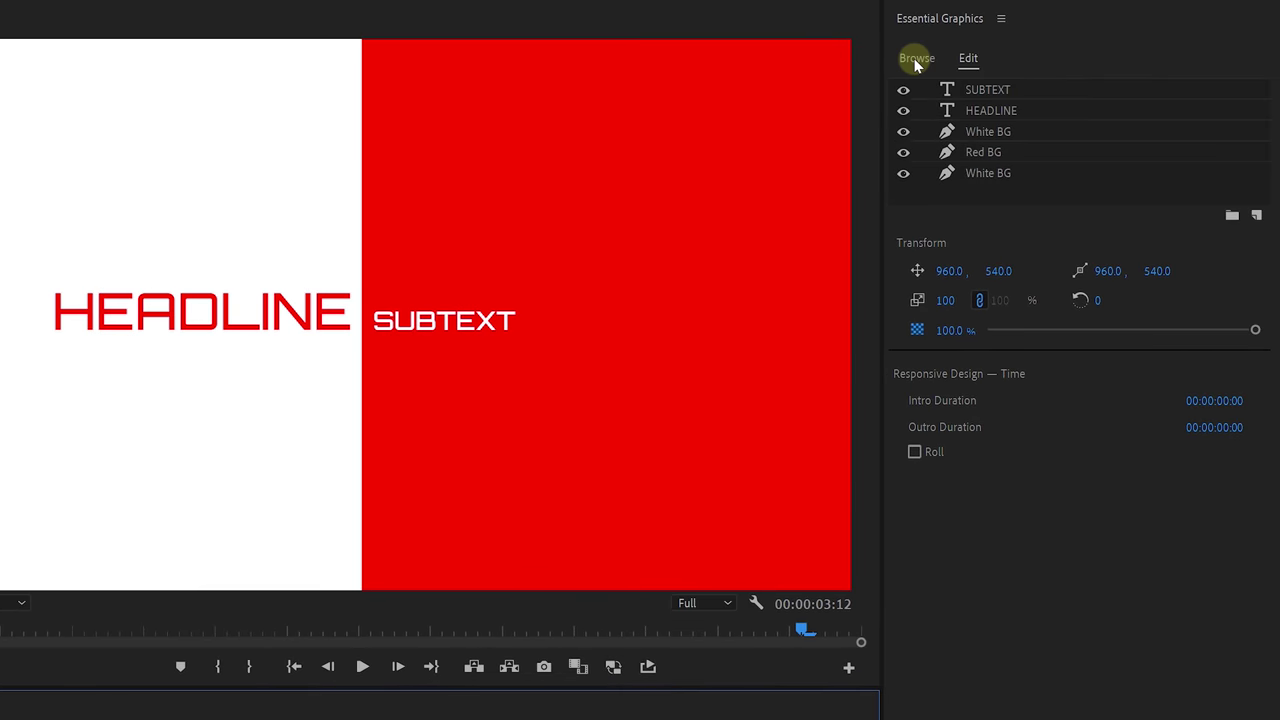
Step: Place Awesome Template from Browse on the timeline after the first clip and select it
left_click(915, 60)
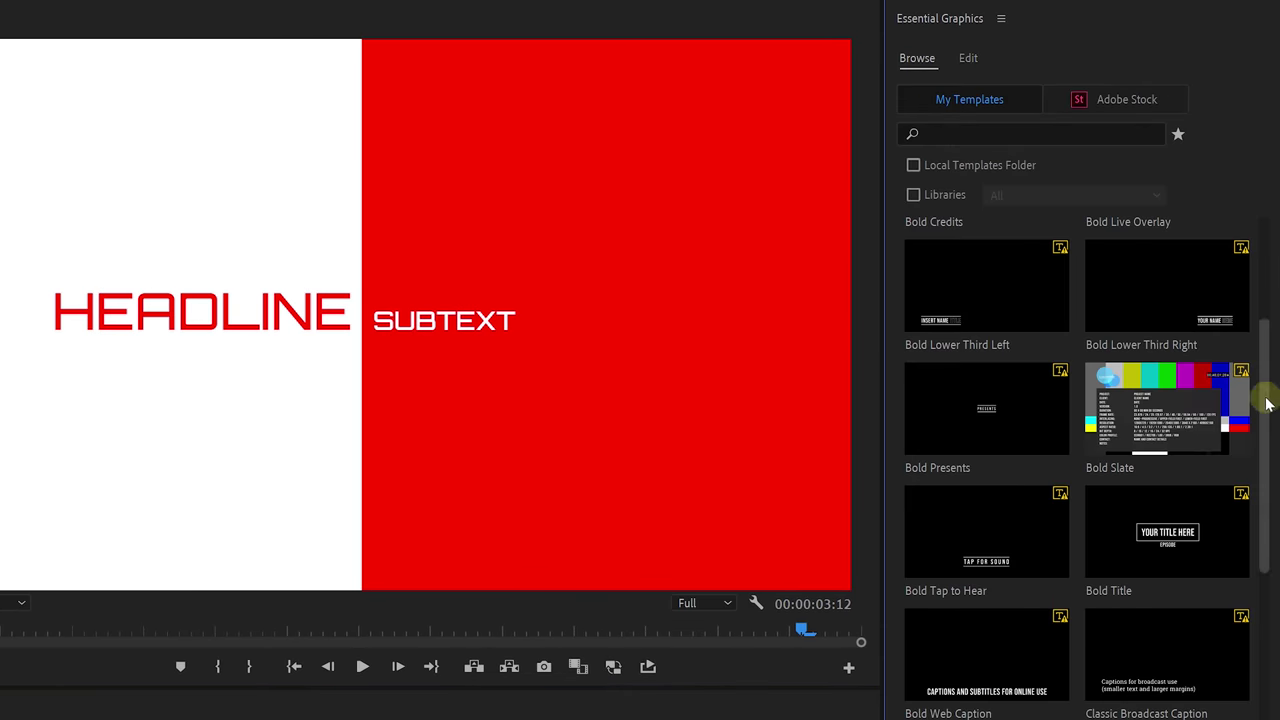
left_click_drag(1266, 404, 1257, 242)
left_click_drag(1006, 291, 708, 518)
left_click(652, 518)
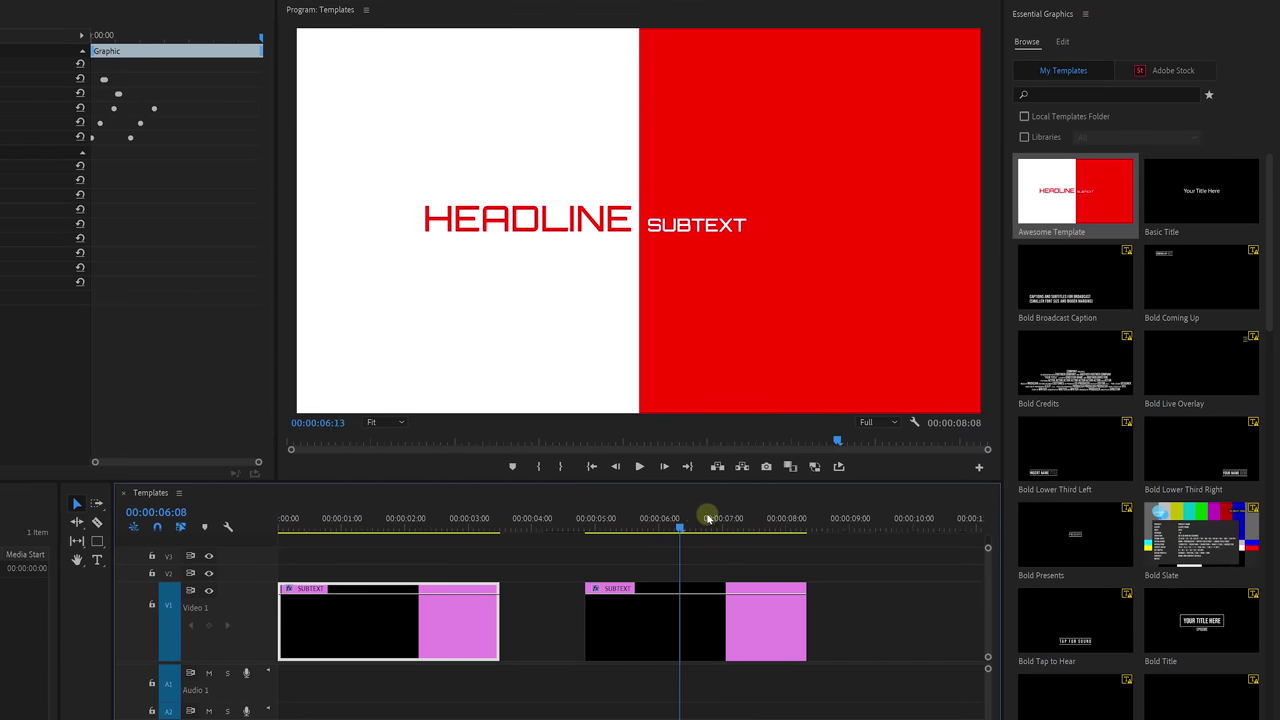
Step: Retype the headline as CINECOM, edit the subtext, and play the new title from its start
double_click(532, 224)
type("CINECOM")
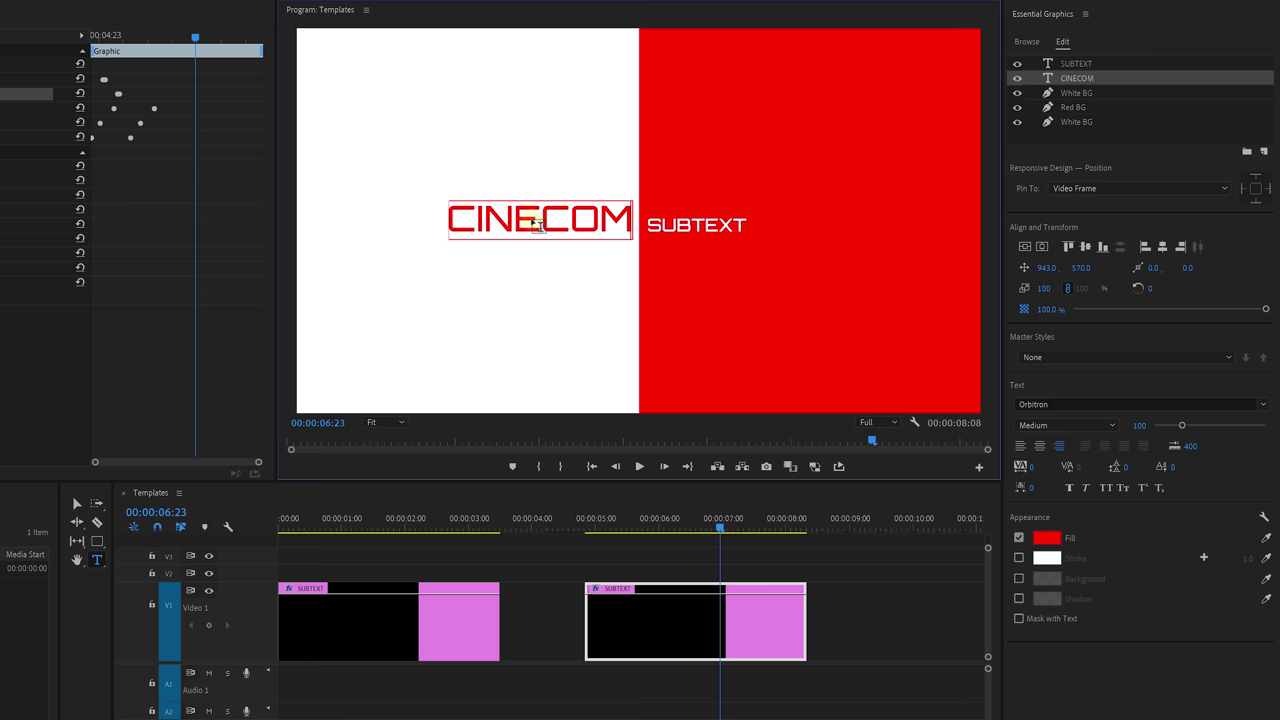
left_click(664, 227)
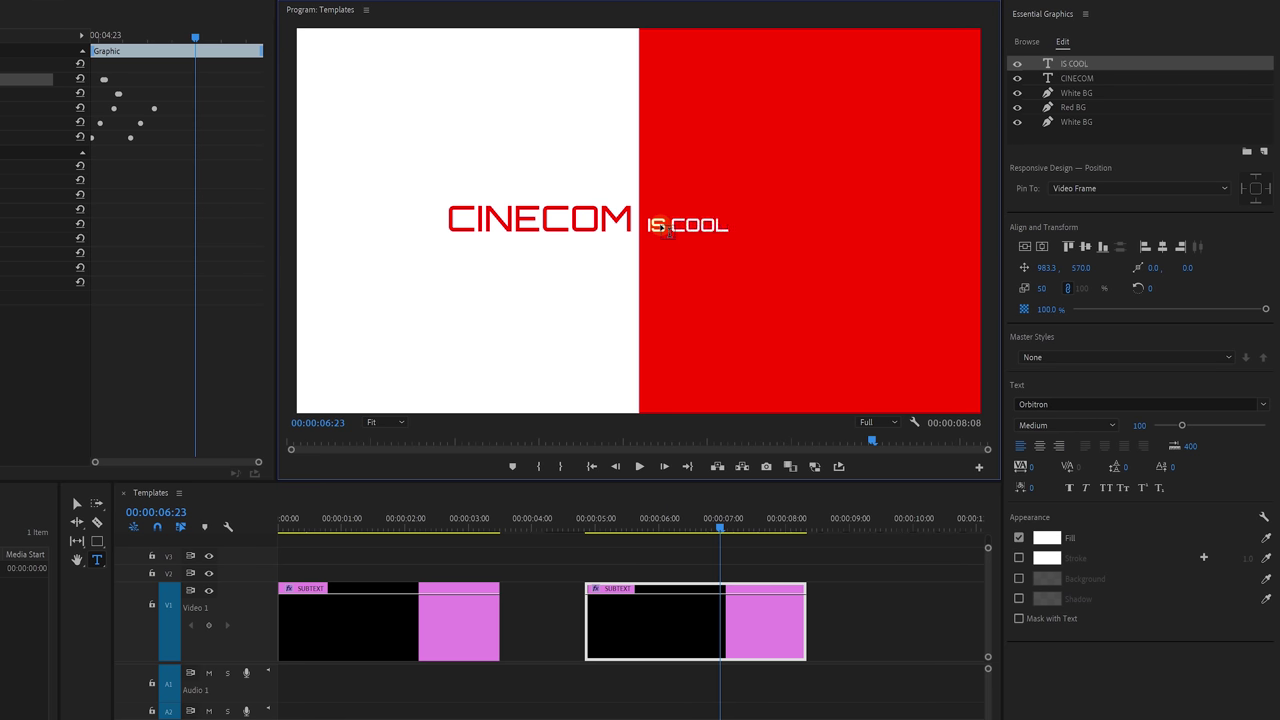
left_click(588, 527)
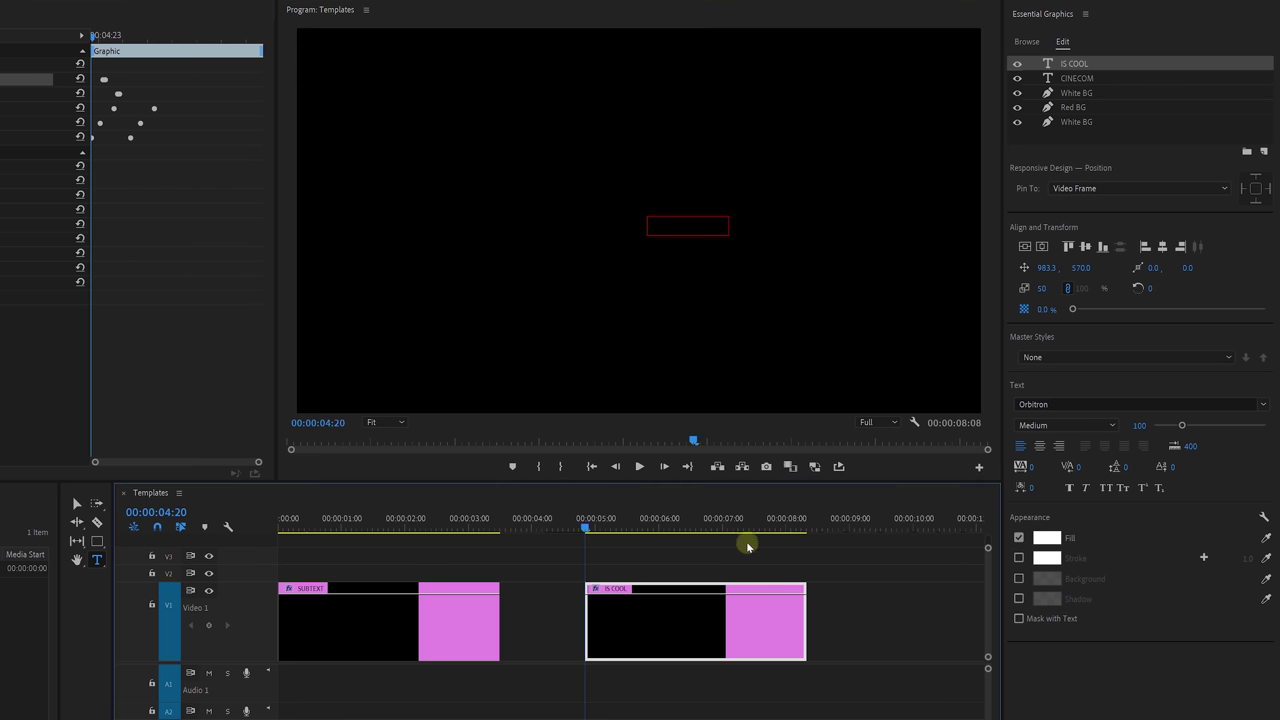
key("space")
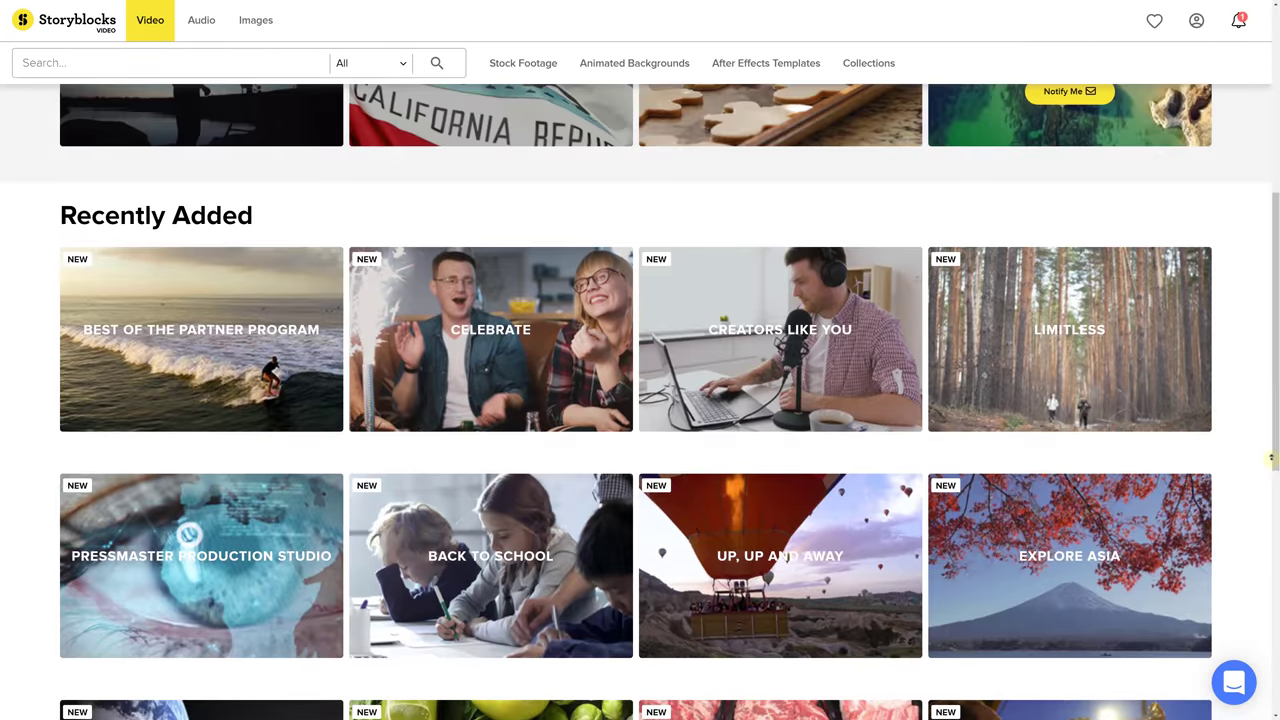
Step: Browse Storyblocks stock footage filtered by resolution
scroll(831, 232, "up", 5)
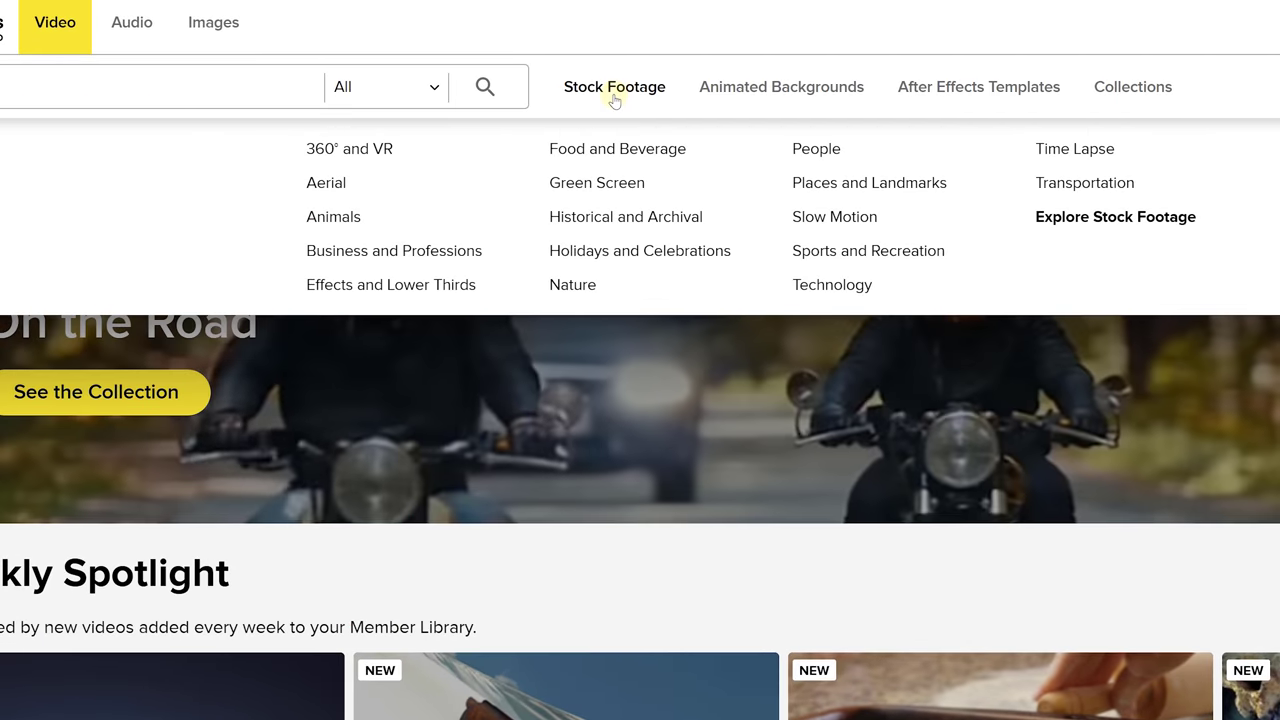
left_click(523, 68)
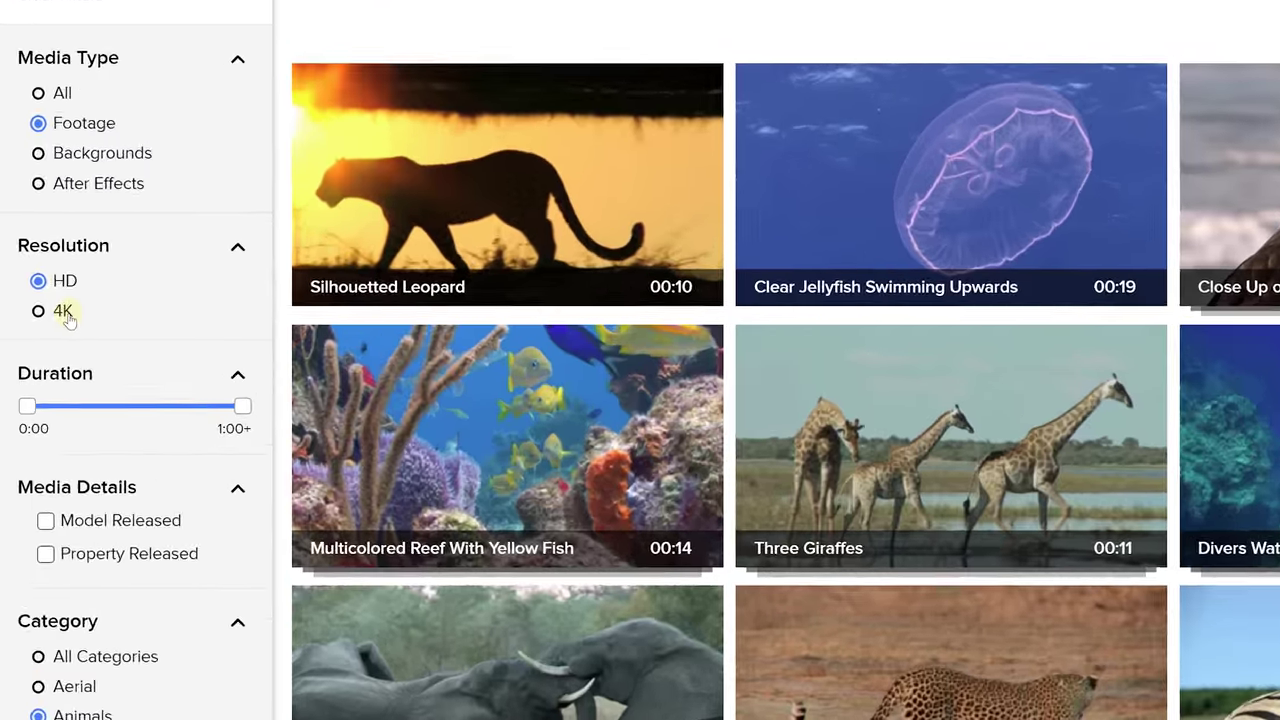
left_click(66, 311)
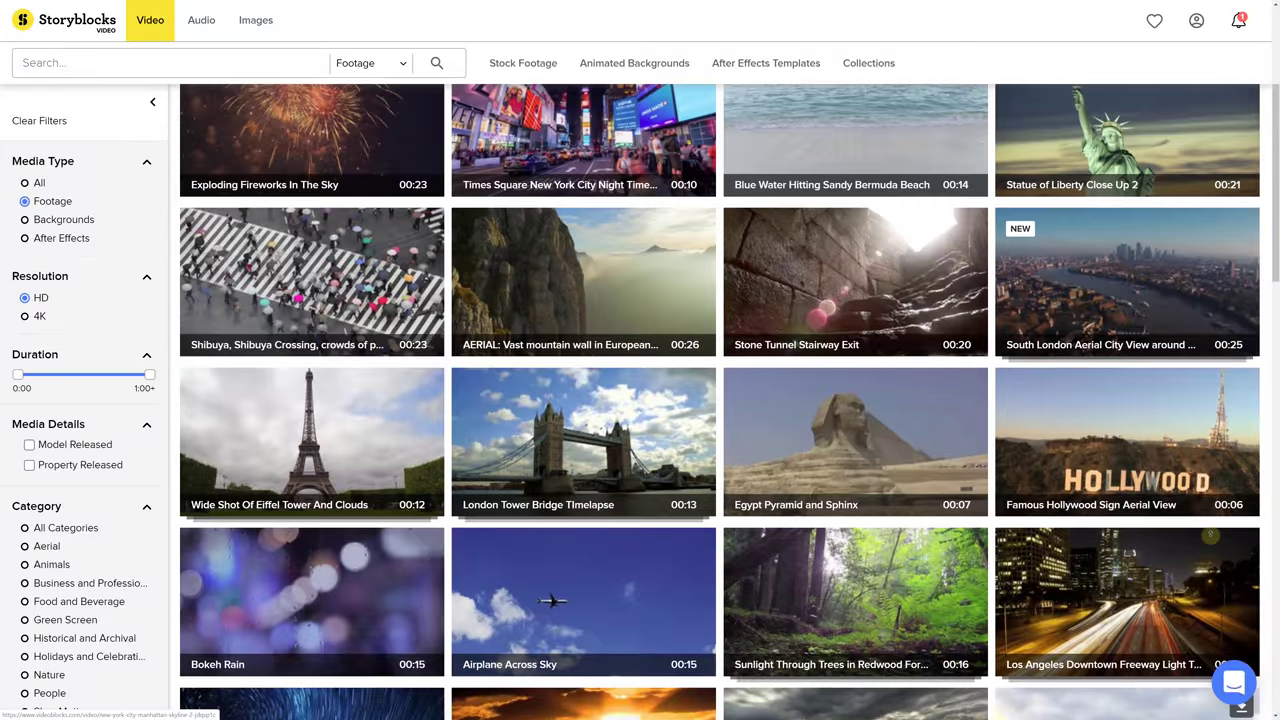
scroll(720, 400, "up", 2)
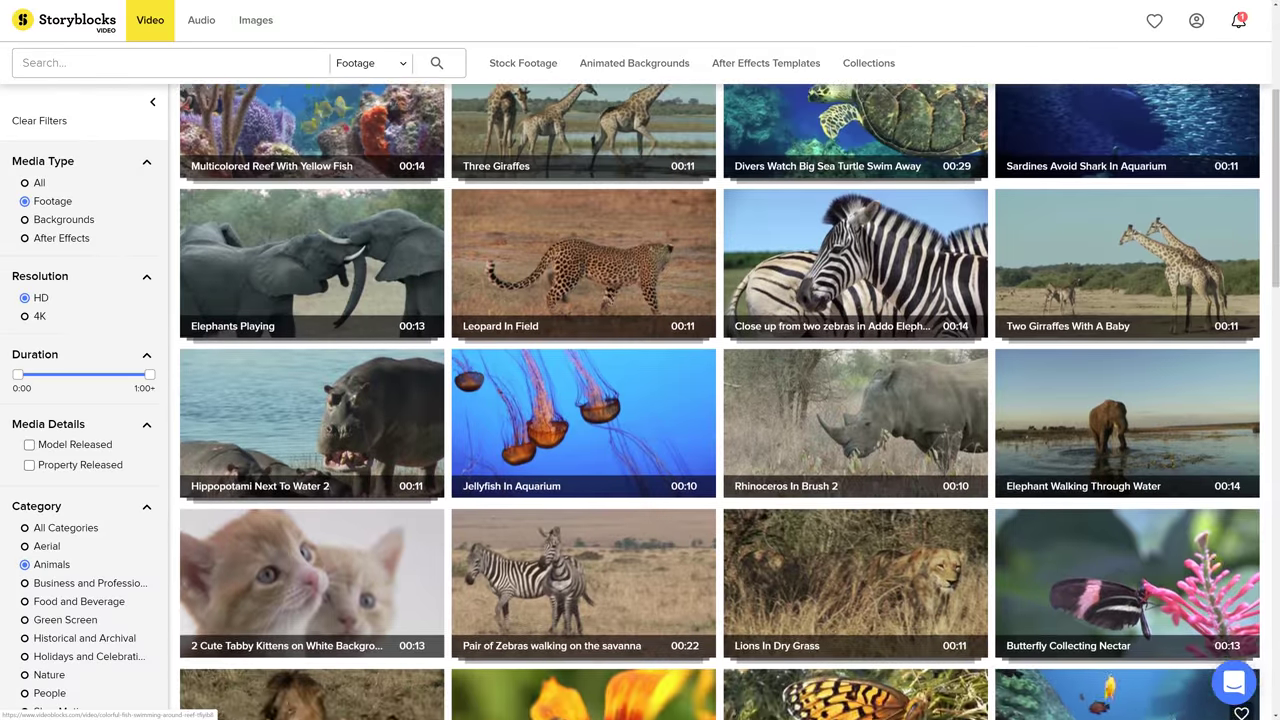
scroll(720, 400, "up", 2)
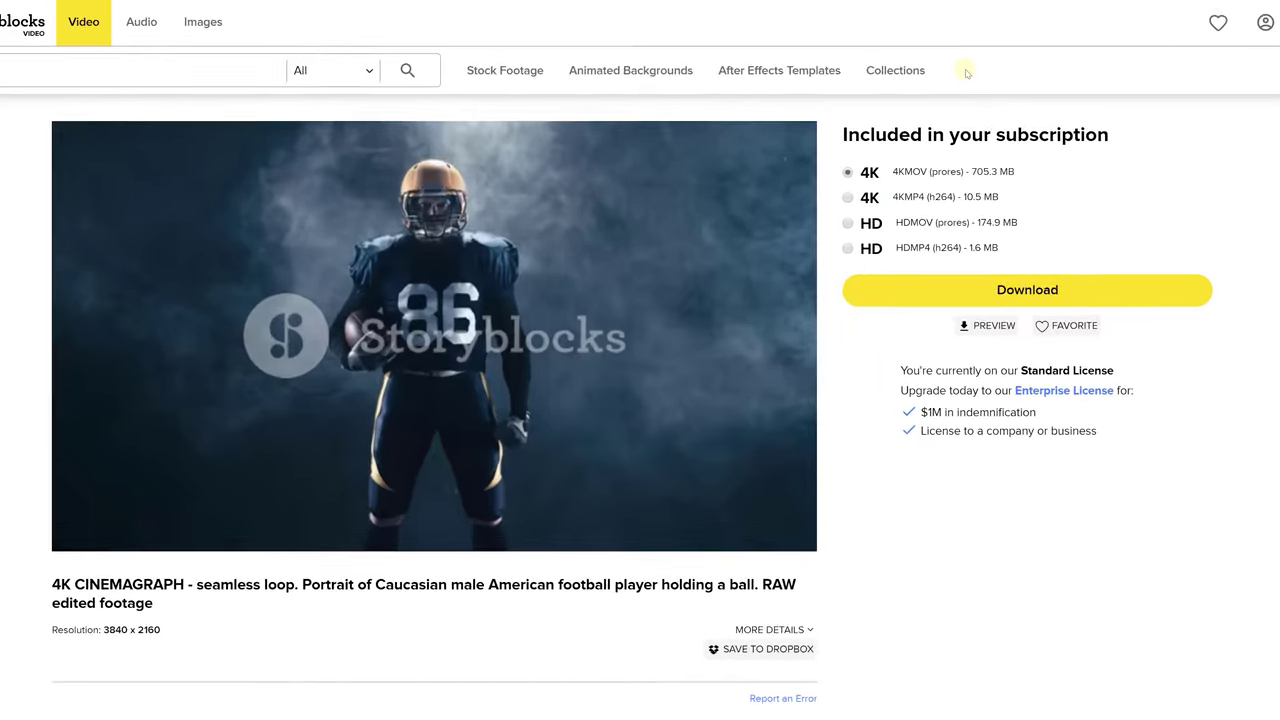
Step: Open the Winter is Coming collection and scroll through its clips
mouse_move(895, 72)
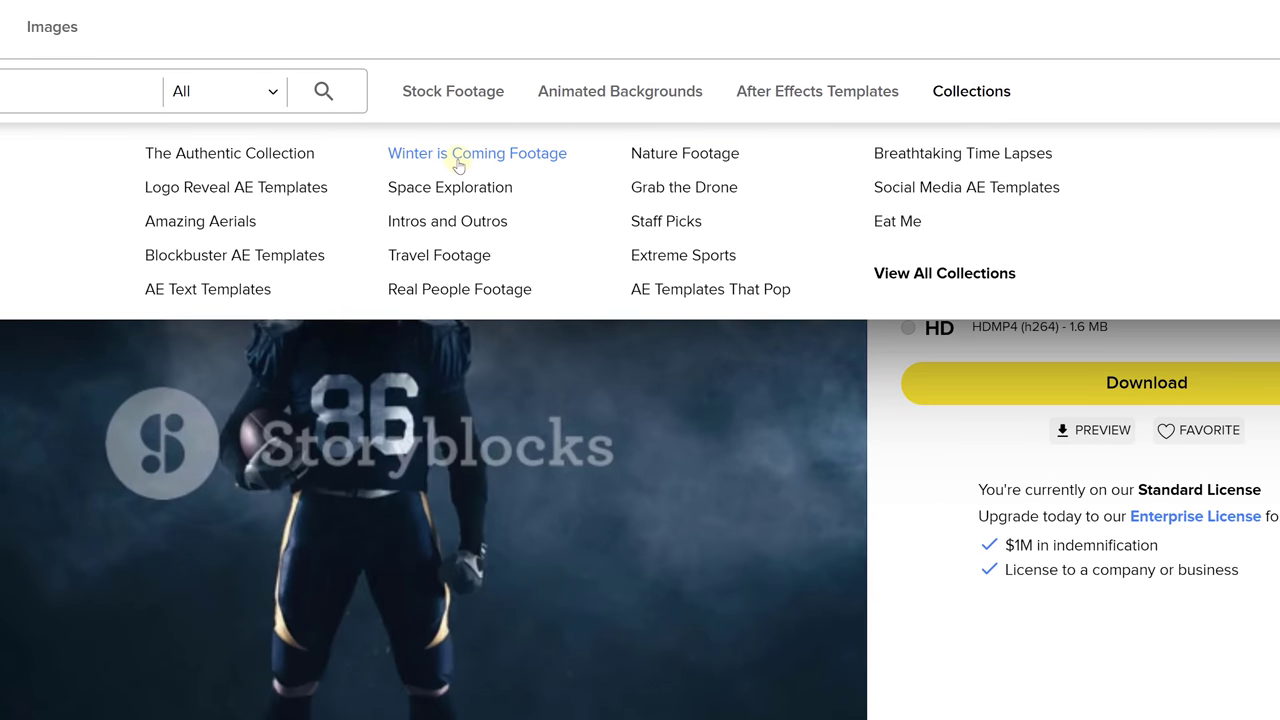
left_click(458, 155)
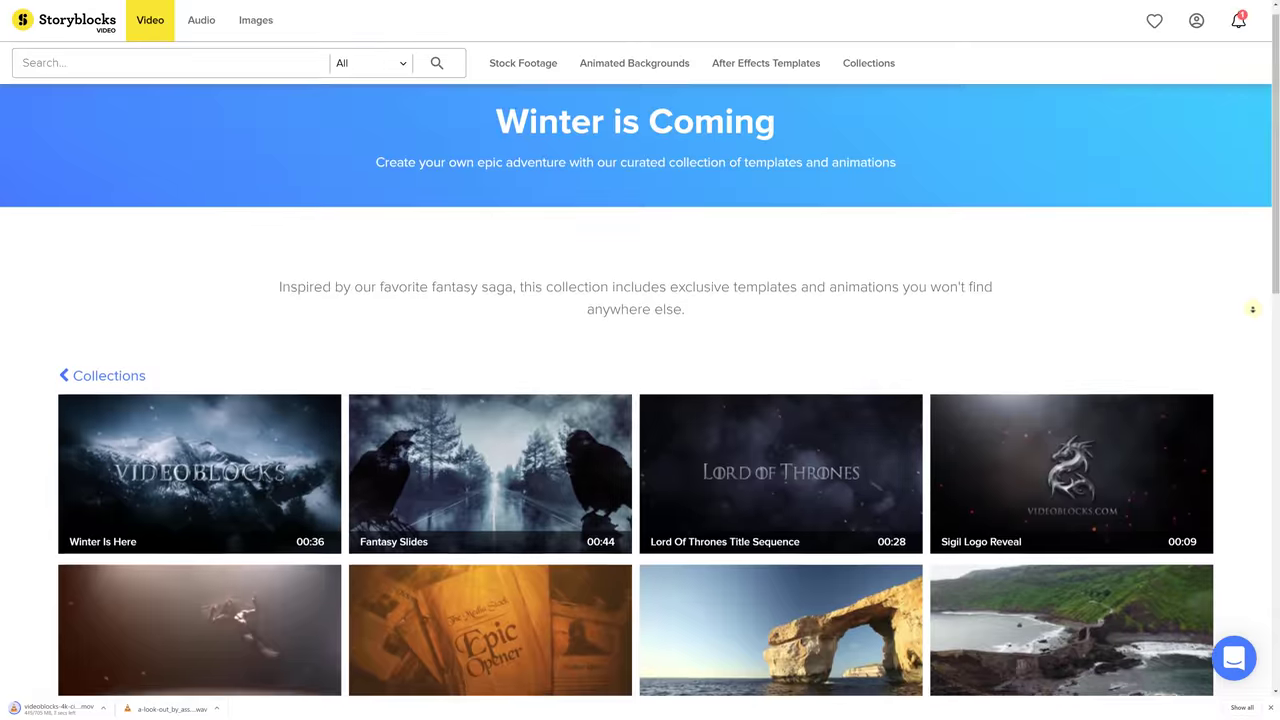
scroll(640, 400, "down", 3)
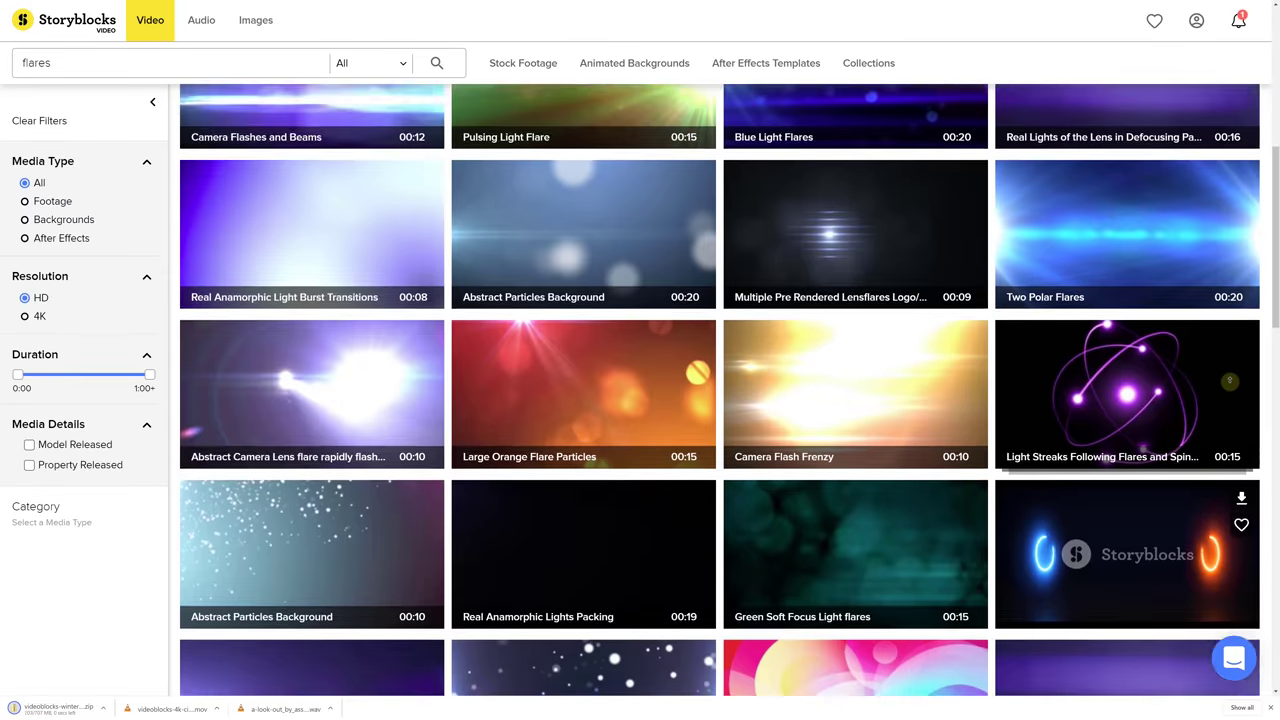
scroll(660, 400, "up", 2)
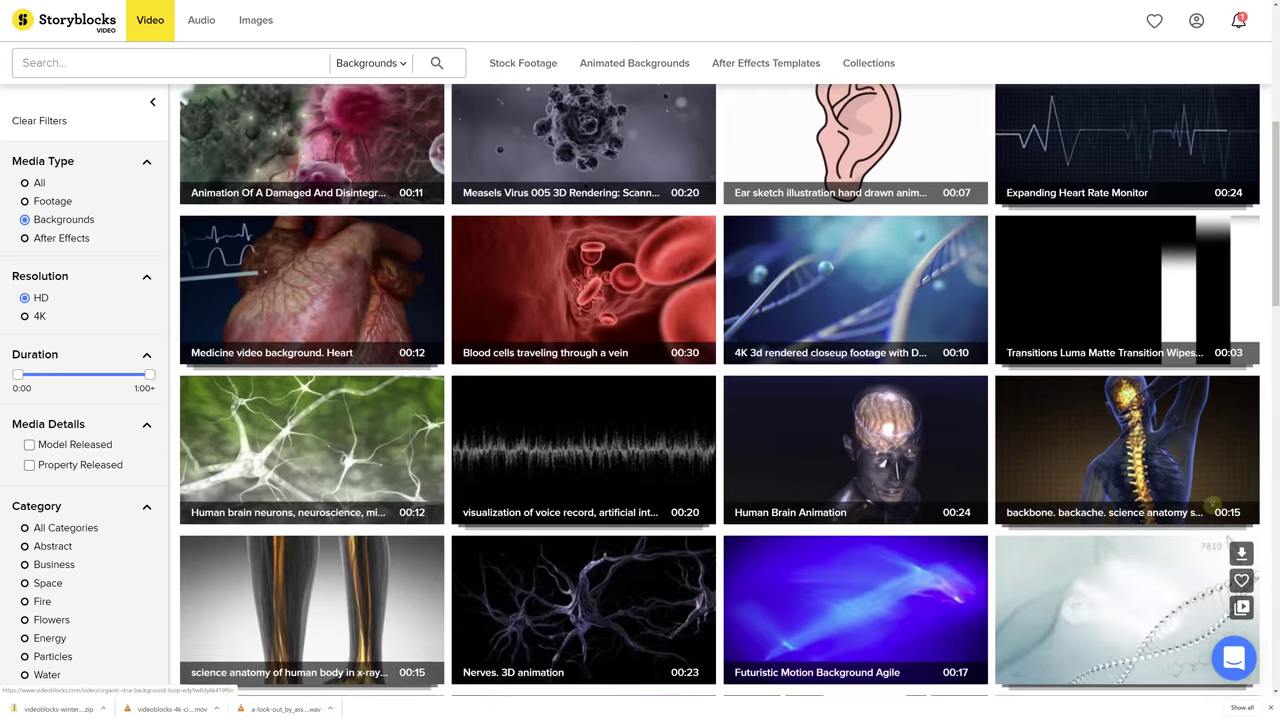
scroll(720, 400, "up", 2)
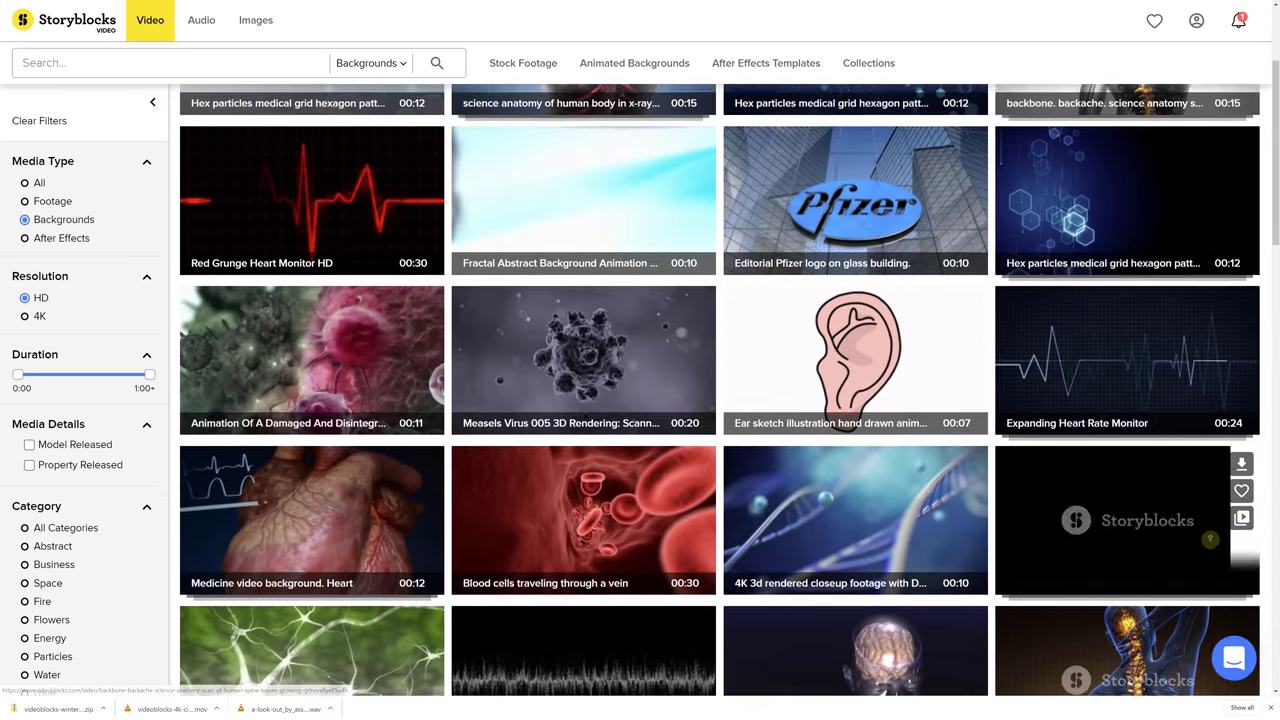
Step: Search for muzzle flash footage, then open the AE Templates That Pop collection
type("muzzle flash")
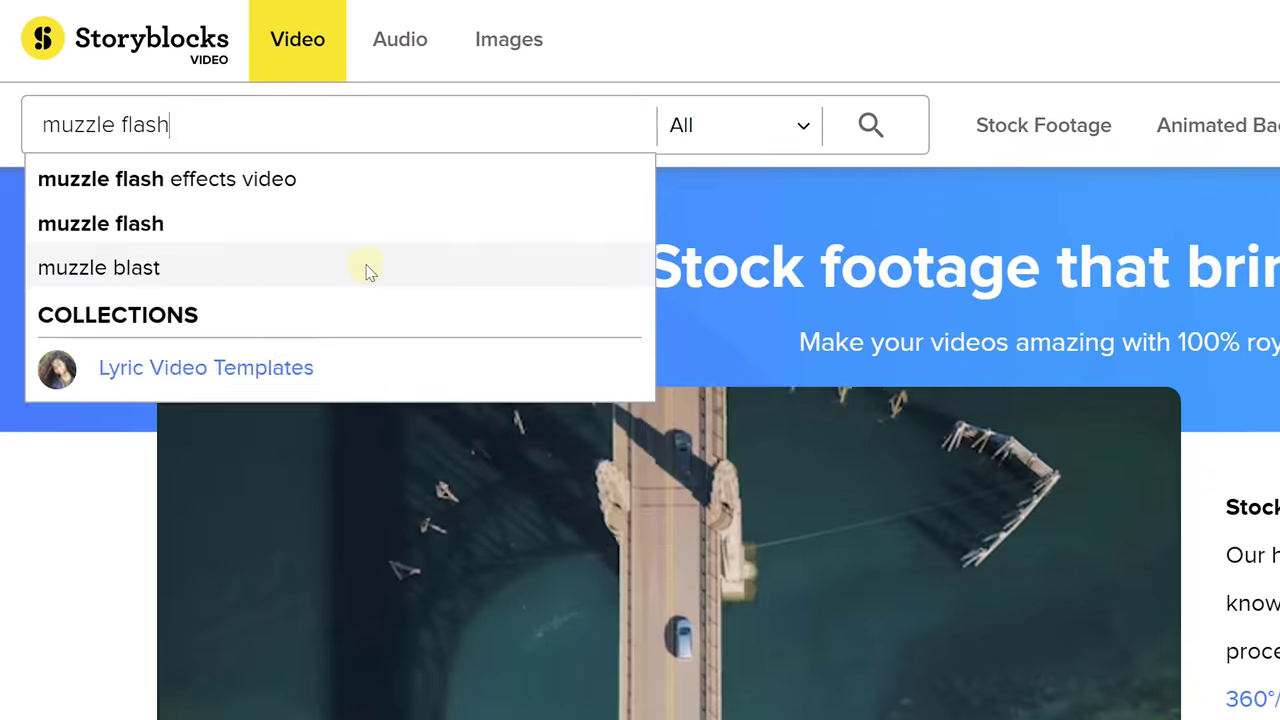
left_click(366, 266)
middle_click(1190, 236)
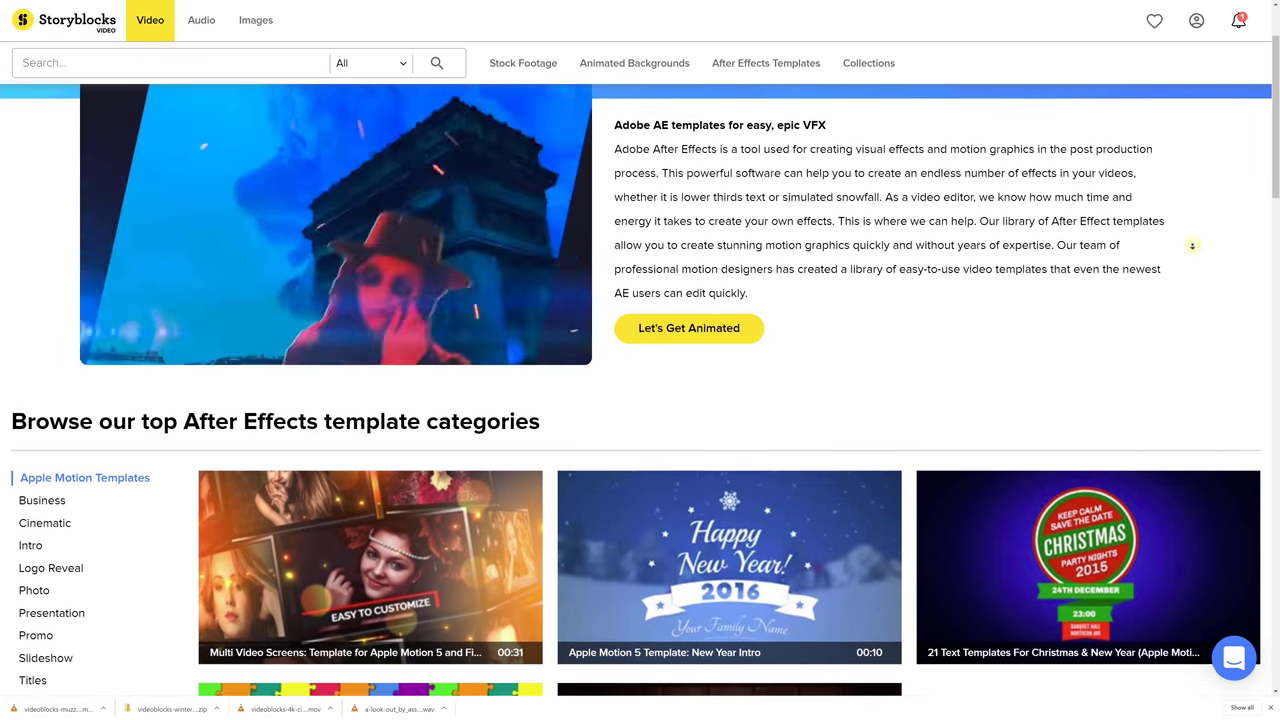
scroll(625, 210, "down", 10)
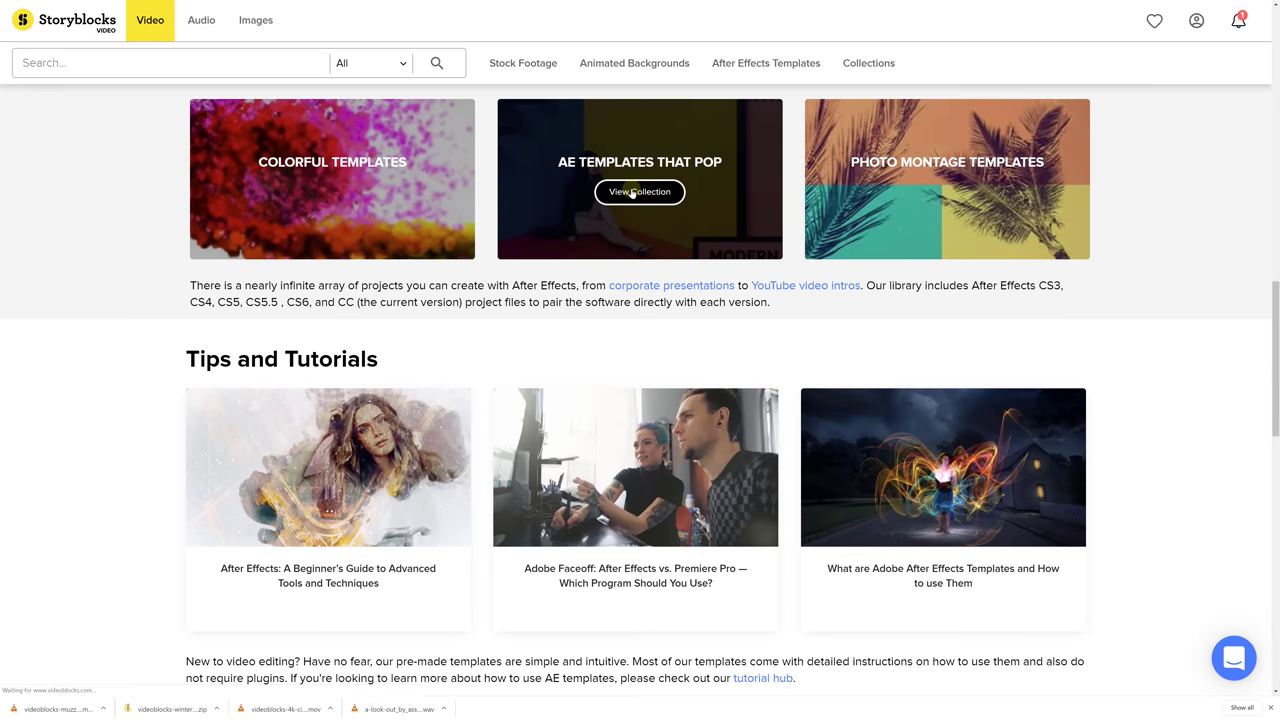
left_click(631, 193)
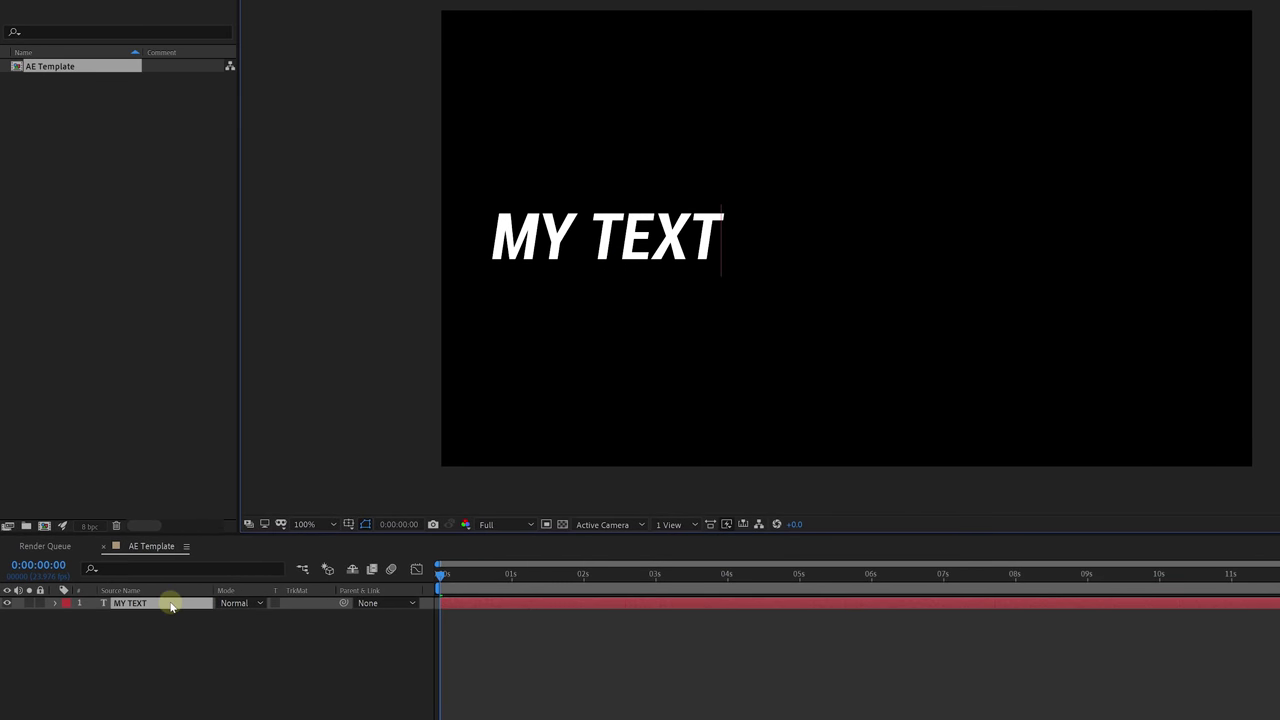
Step: Keyframe MY TEXT sliding from left to right over about three seconds and preview it
left_click(171, 606)
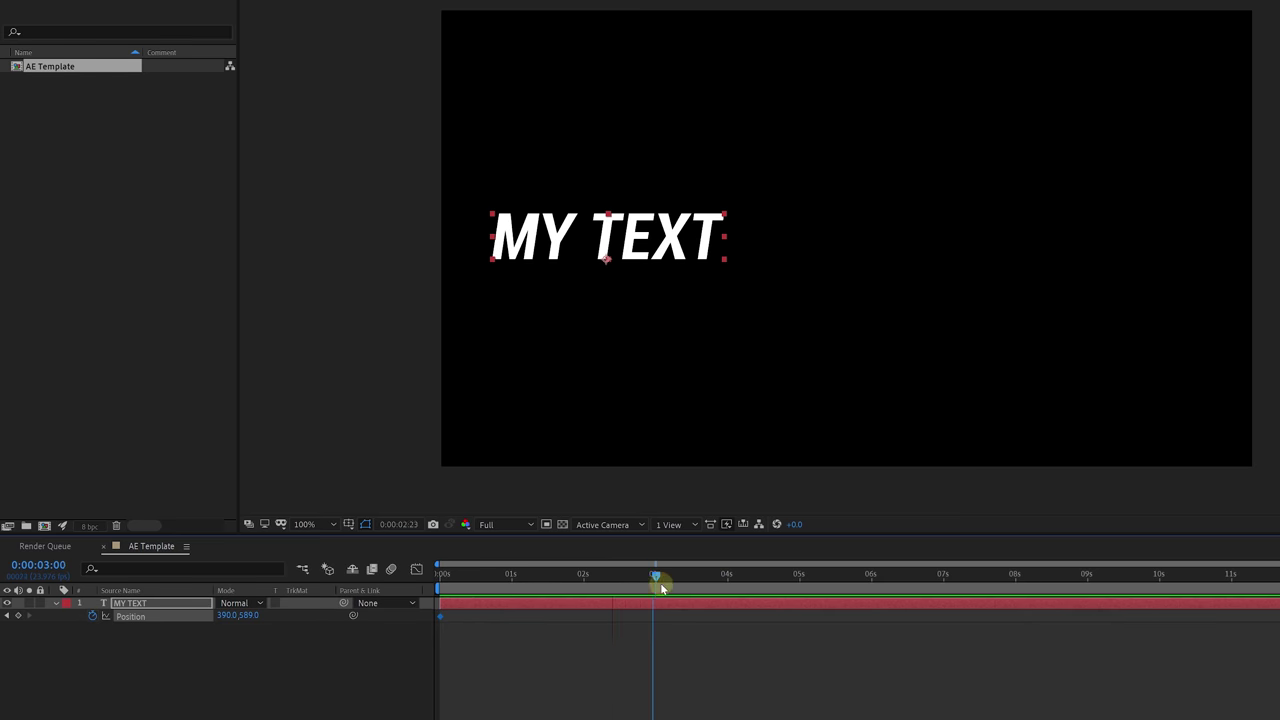
left_click_drag(660, 588, 661, 588)
left_click_drag(605, 257, 1018, 256)
left_click_drag(644, 592, 423, 604)
left_click(720, 652)
key("space")
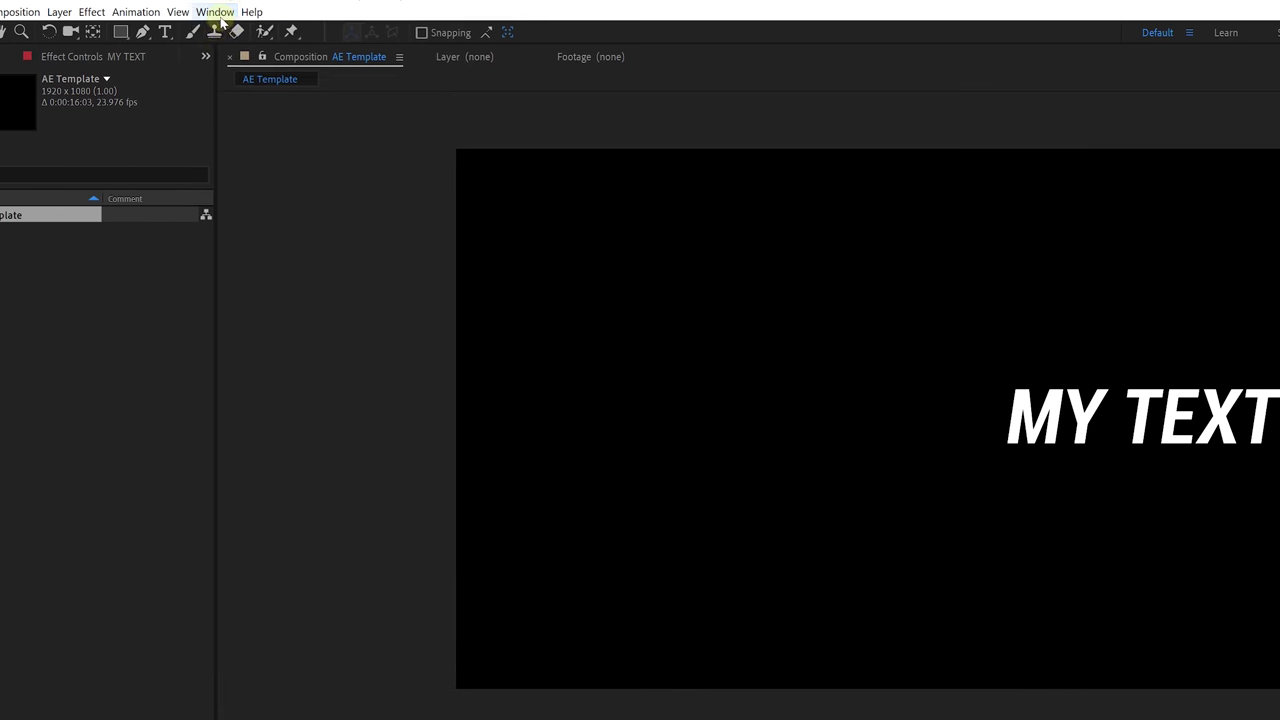
Step: Open After Effects' Essential Graphics panel and show the Master composition list
left_click(215, 12)
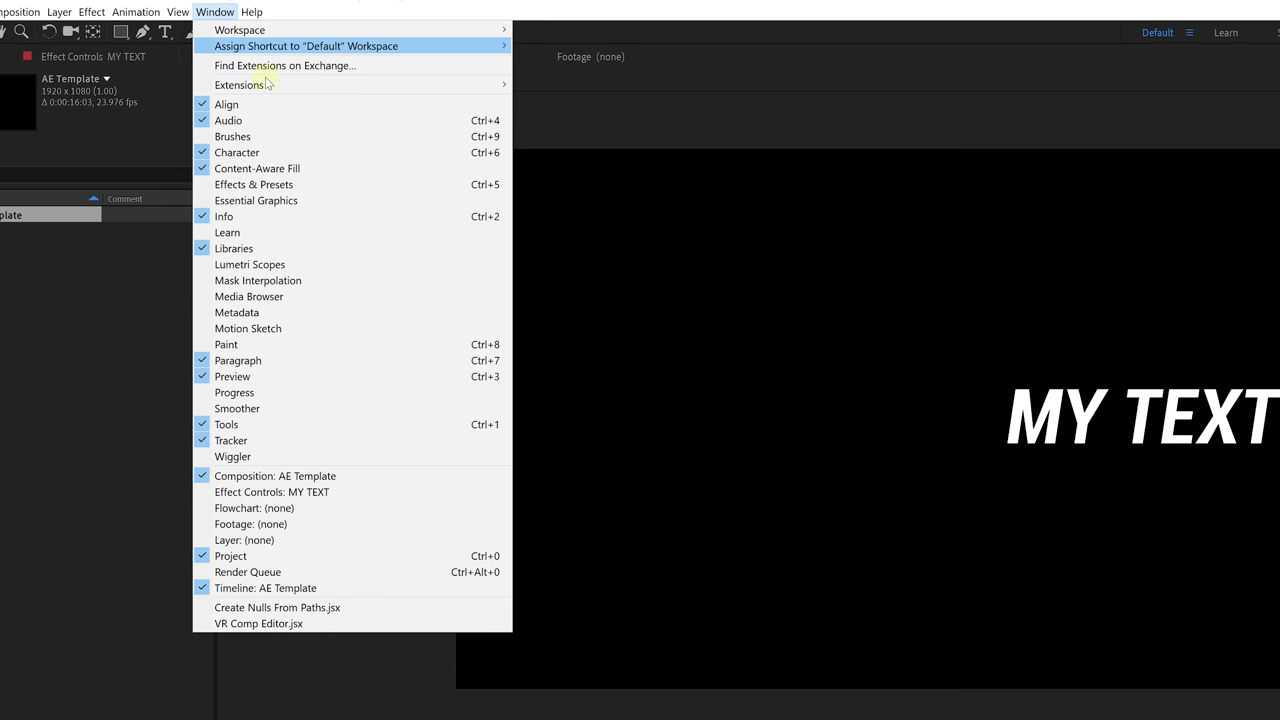
left_click(328, 201)
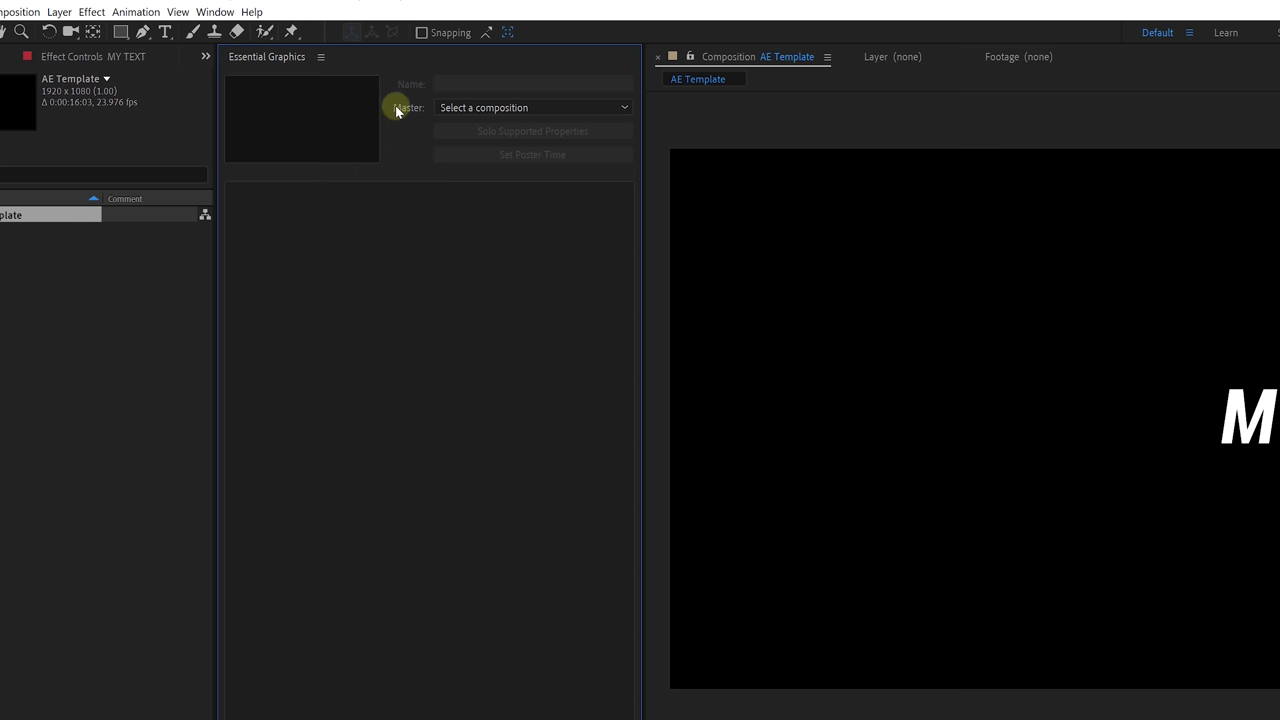
left_click(578, 108)
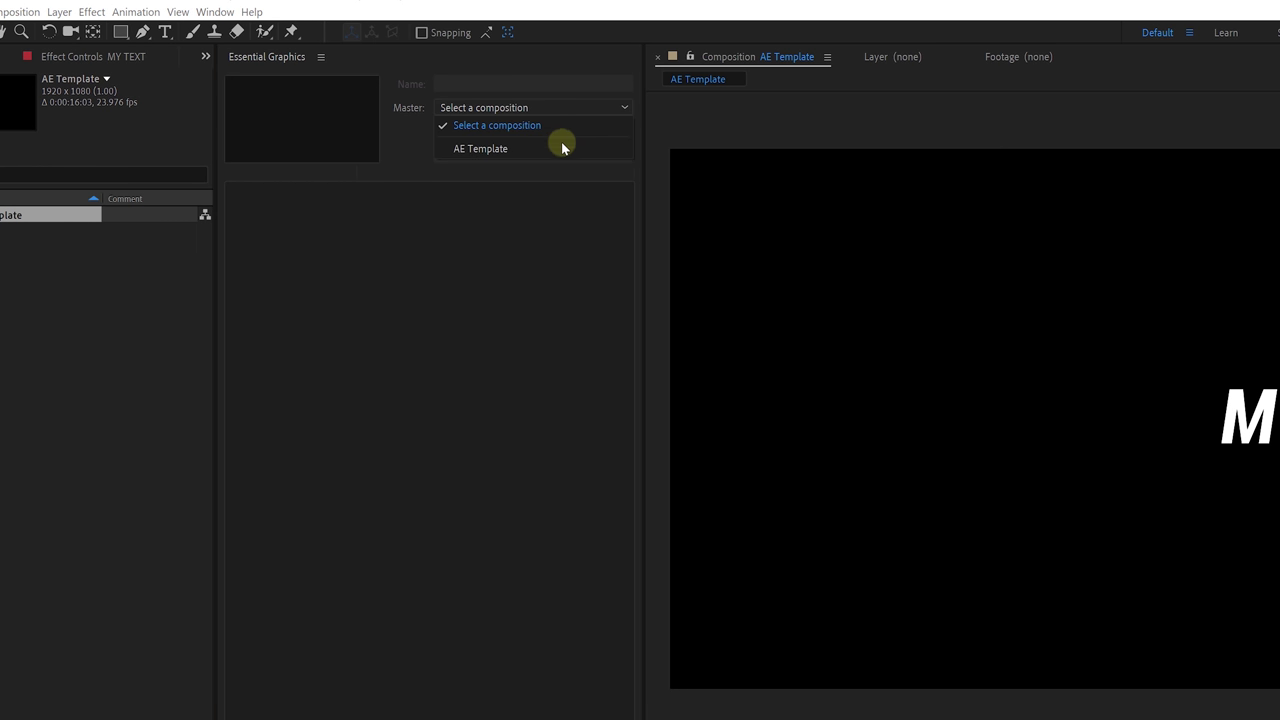
Step: Make AE Template the master composition and select MY TEXT's Source Text property
left_click(510, 149)
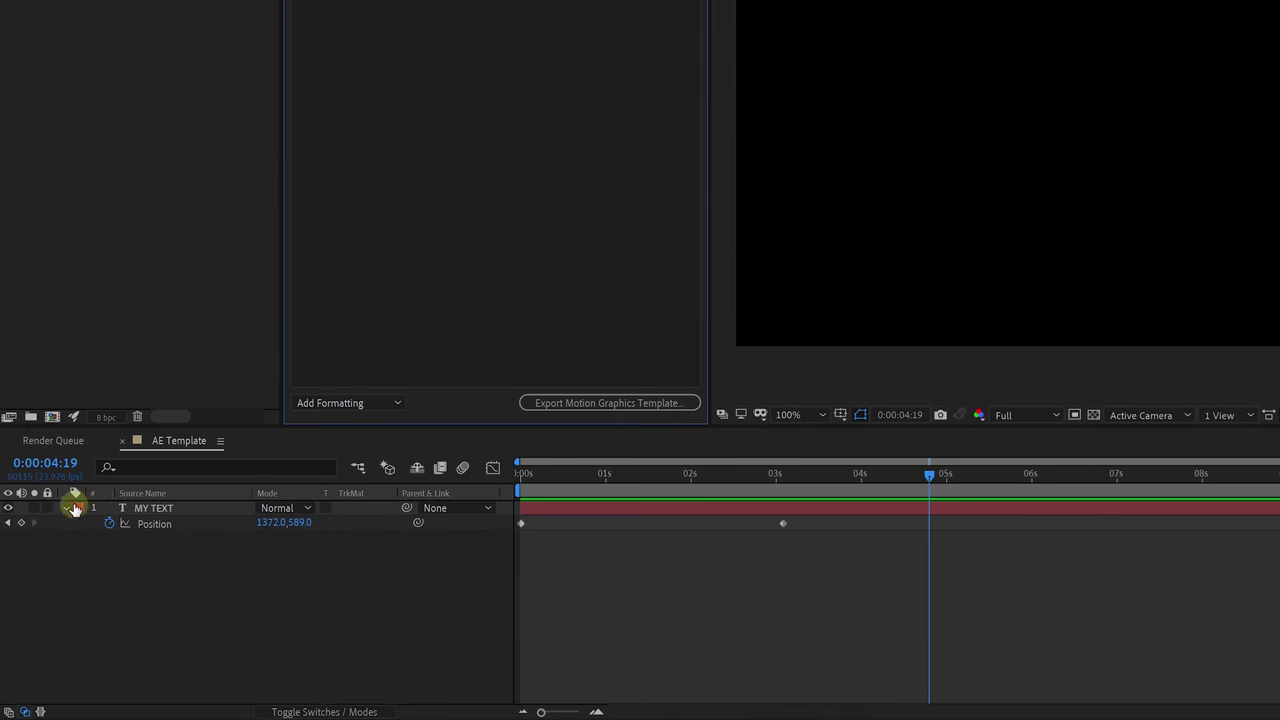
left_click(68, 507)
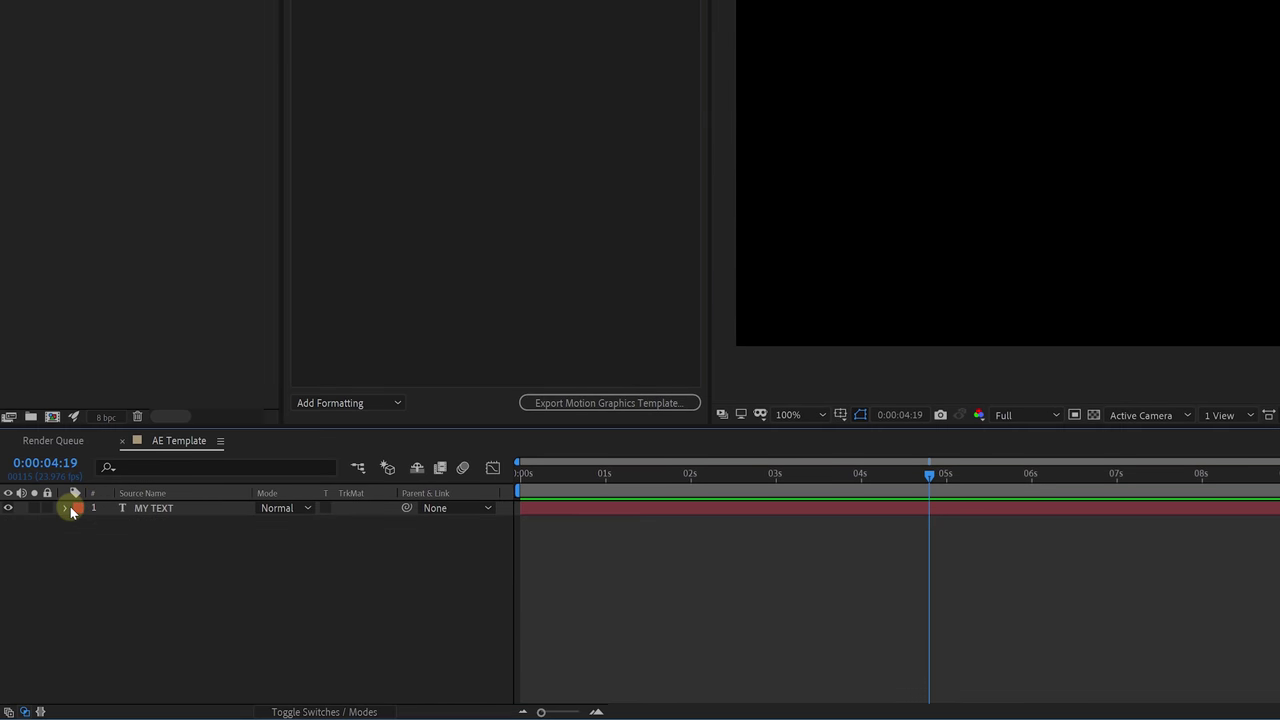
left_click(67, 508)
left_click(80, 527)
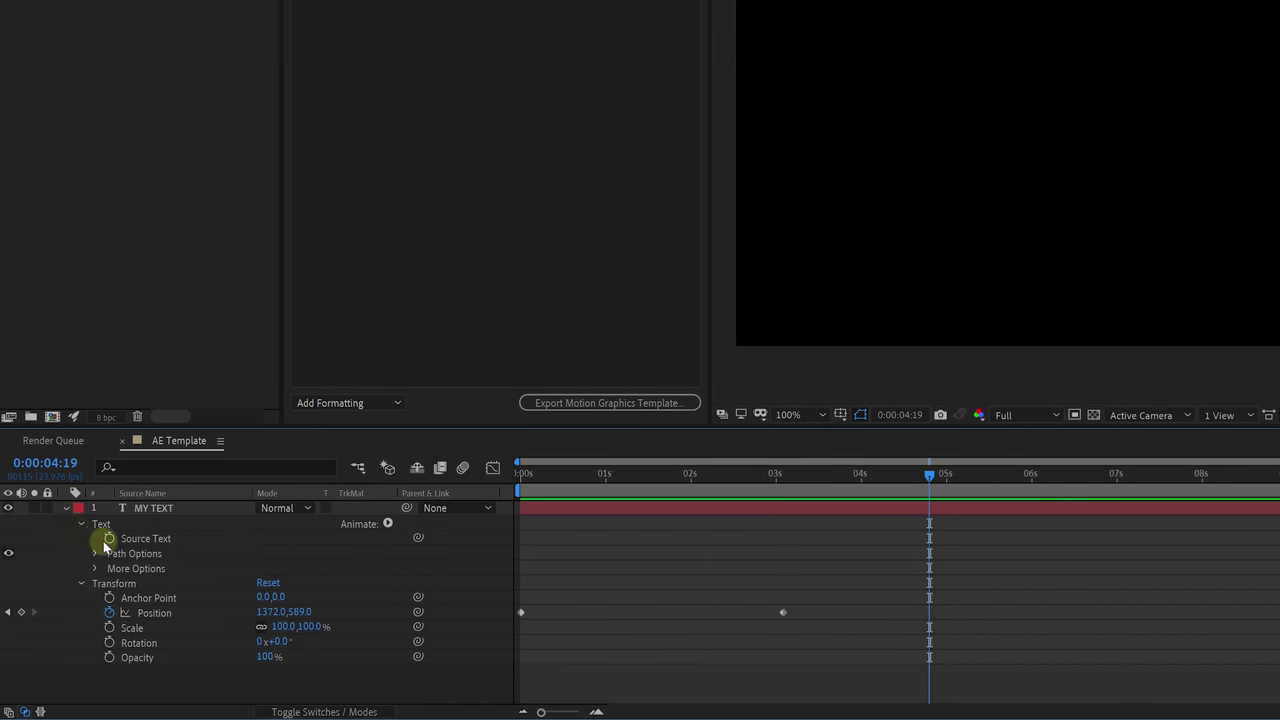
left_click(140, 540)
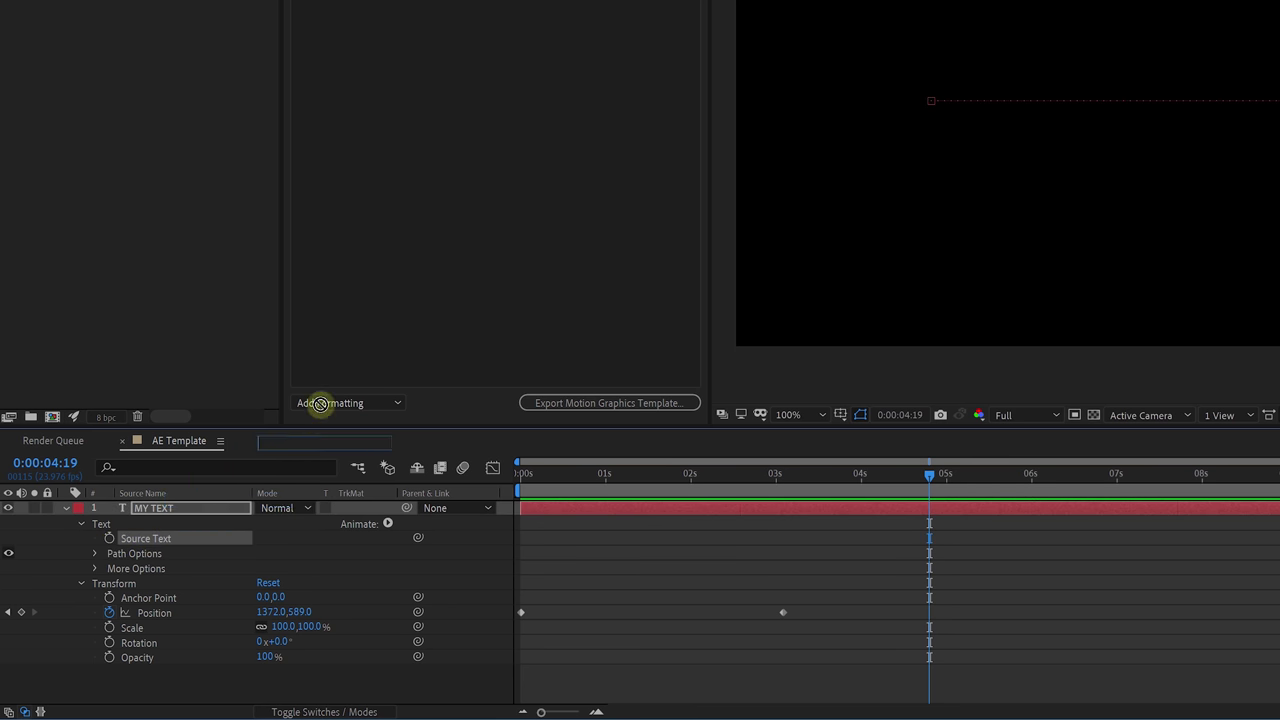
Step: Add Source Text as 'Your Text' with Default Text, solo supported properties, and add Rotation
left_click_drag(320, 403, 484, 0)
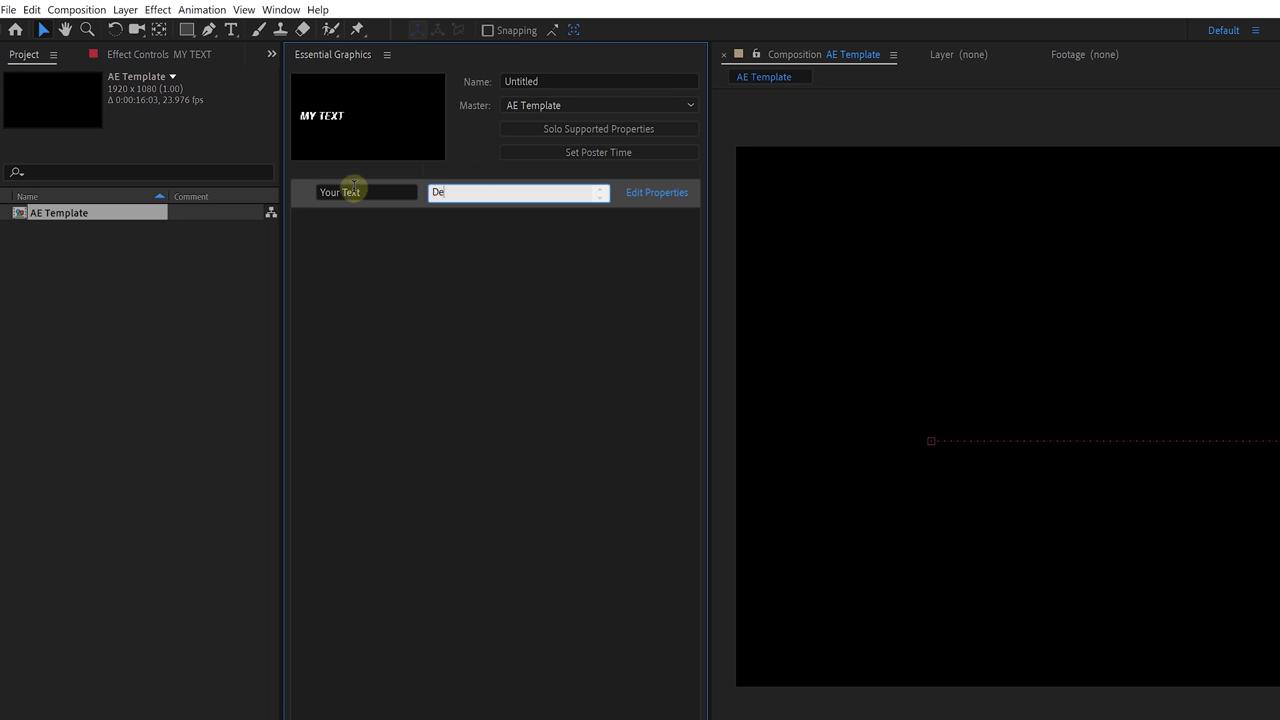
key("Return")
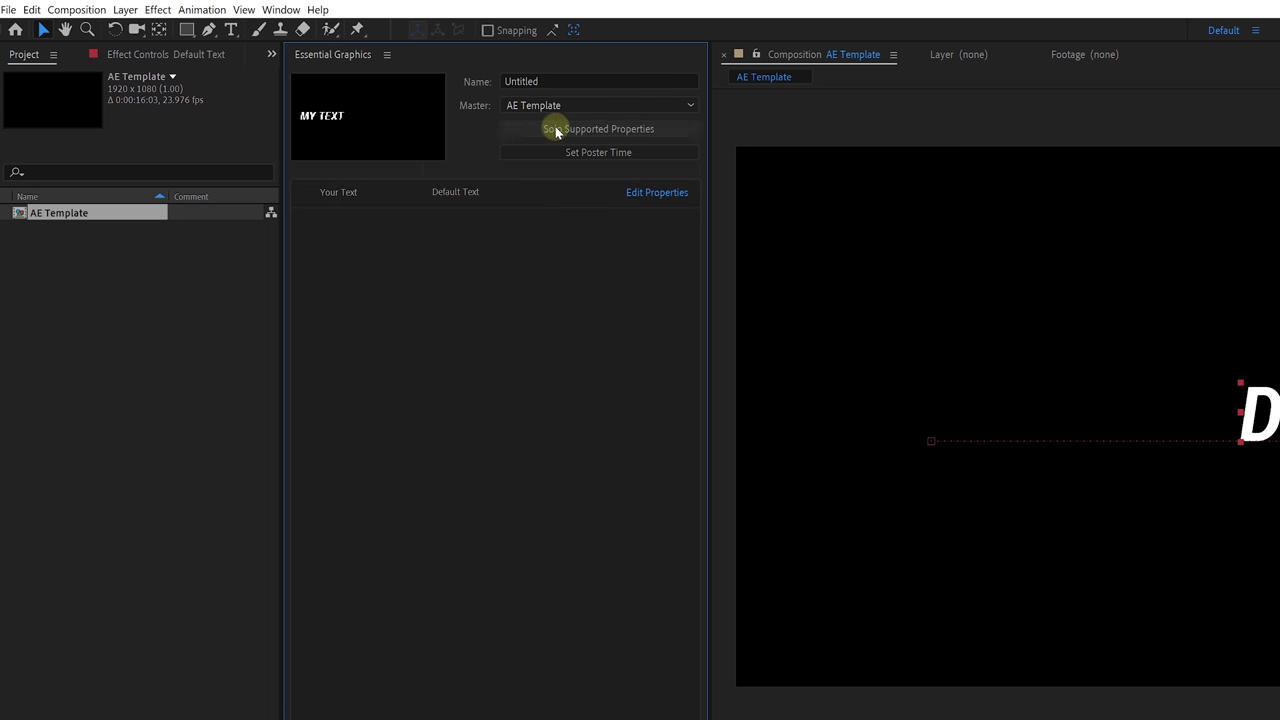
left_click(664, 128)
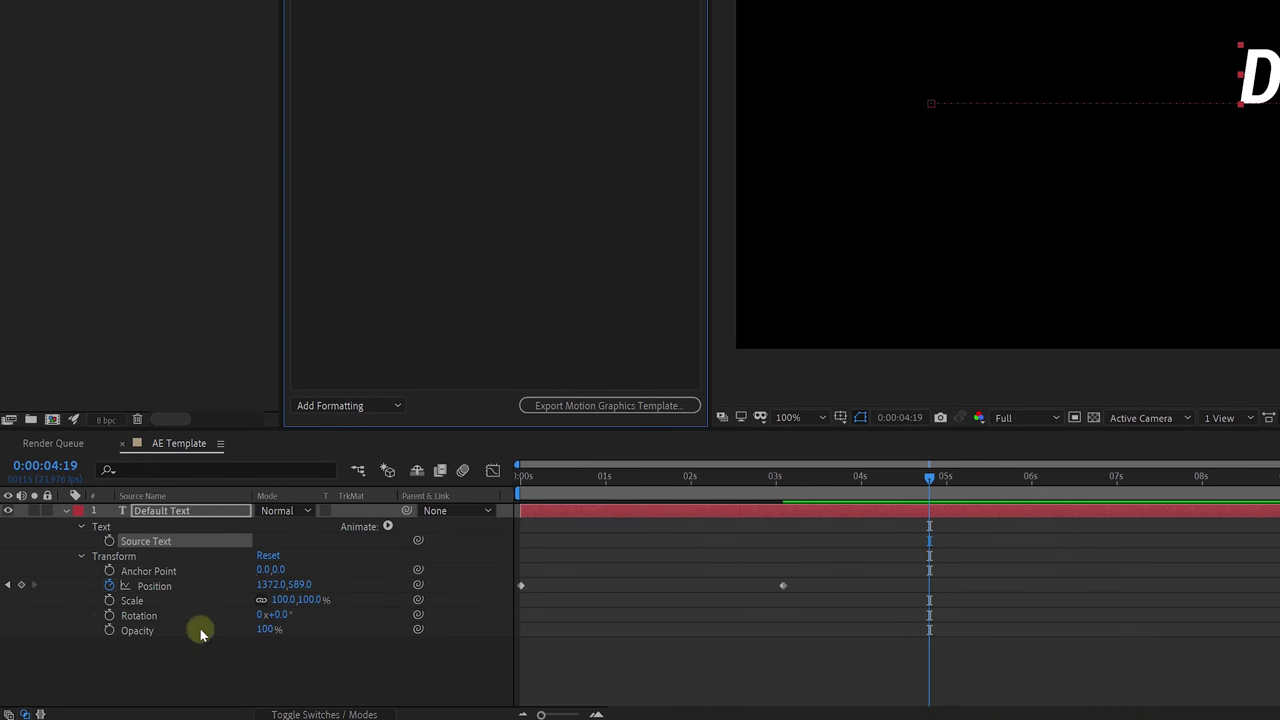
left_click_drag(140, 616, 486, 40)
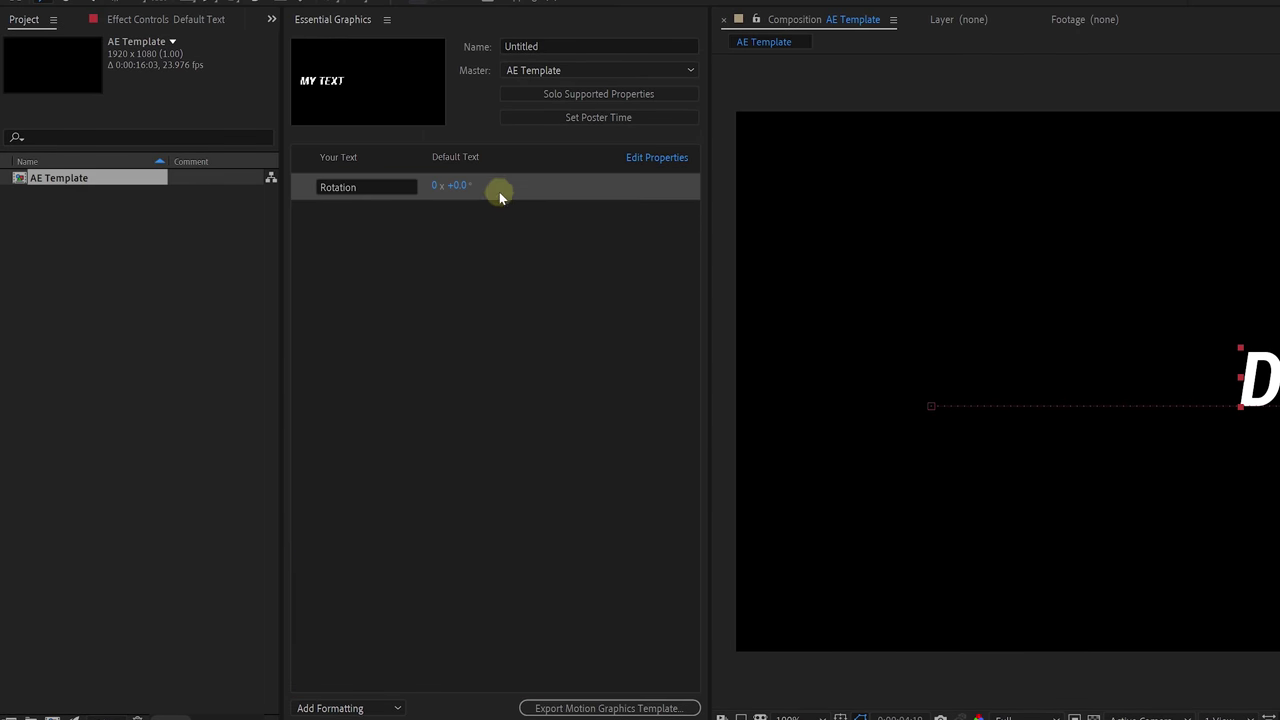
Step: Add a 'Created By' comment holding the author's name and export the motion graphics template
left_click(512, 219)
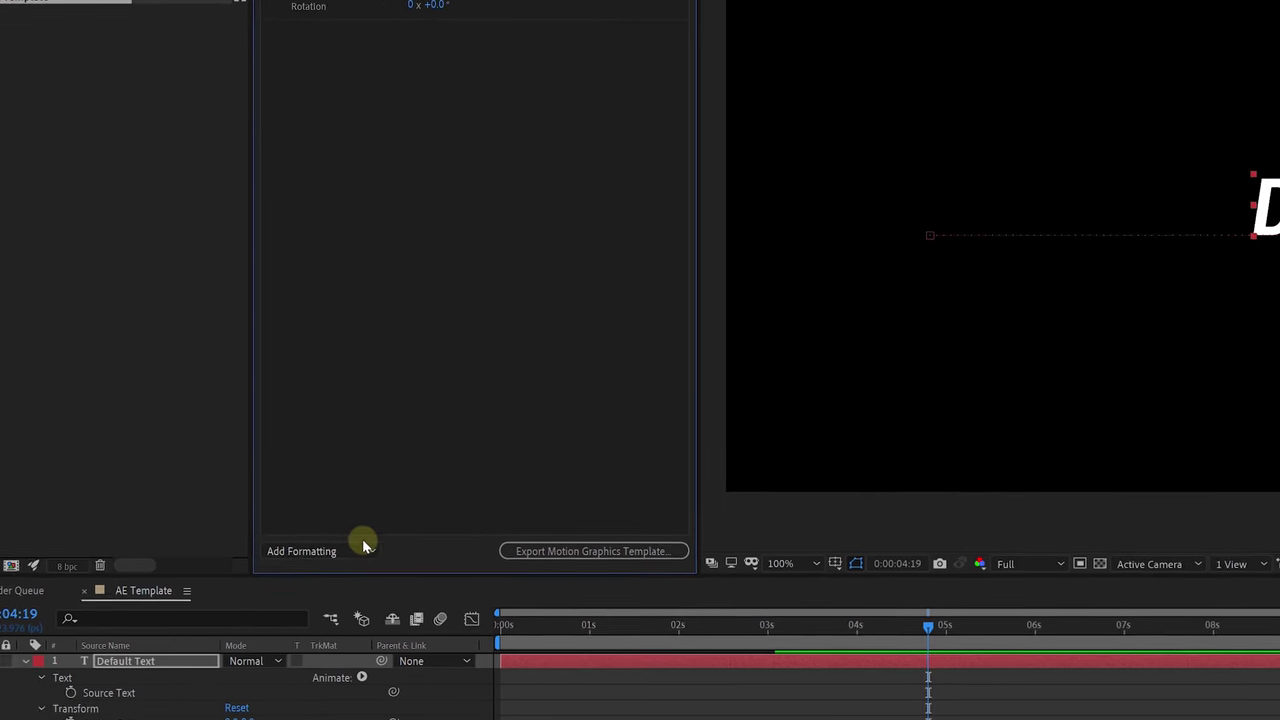
left_click(380, 695)
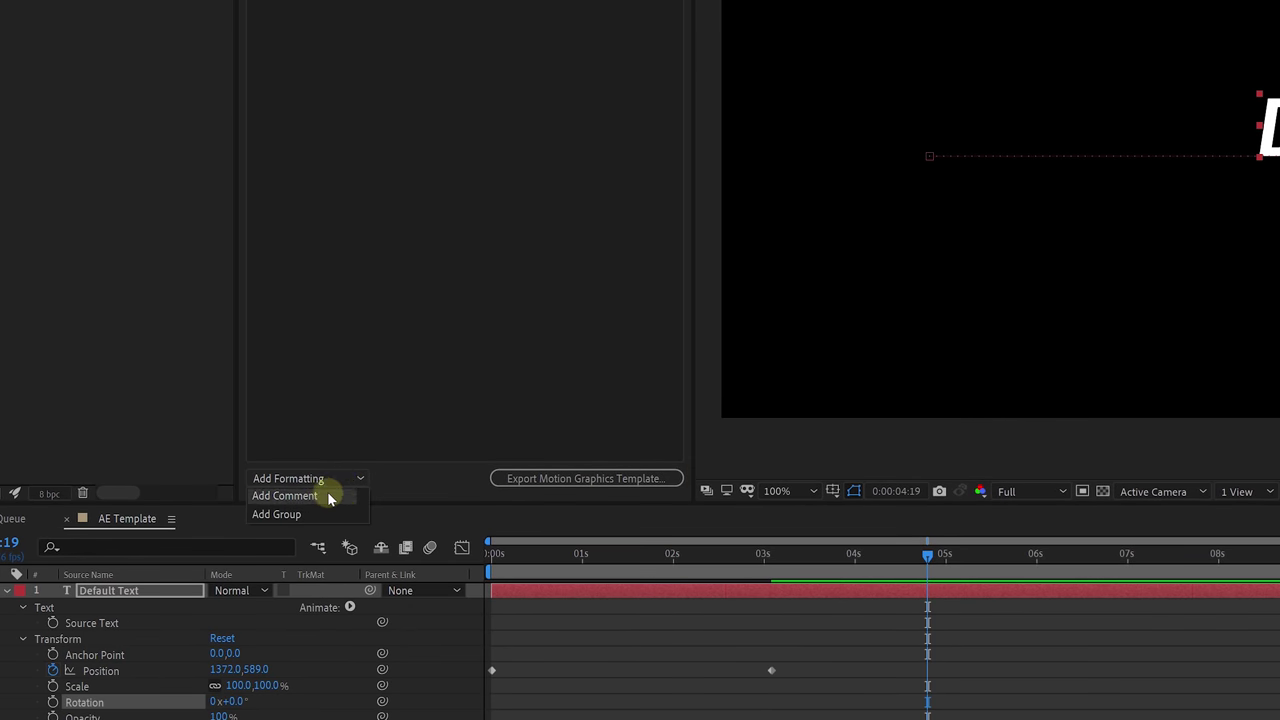
left_click(286, 496)
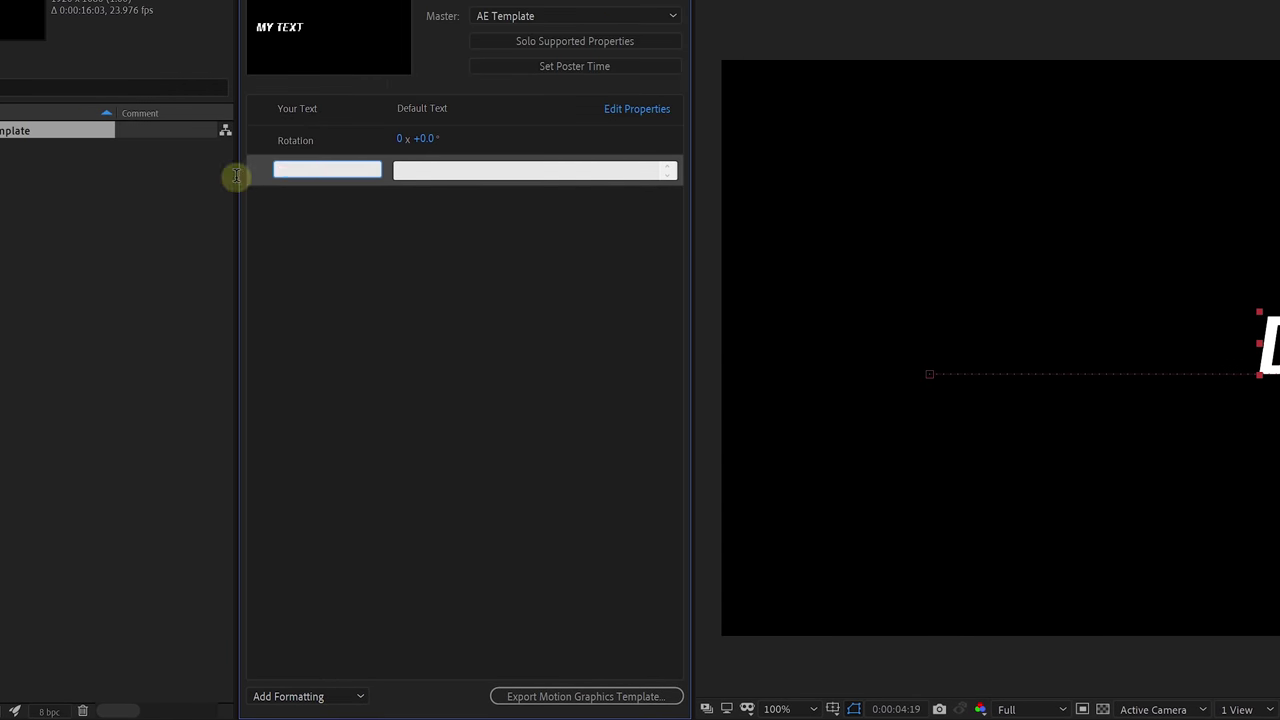
type("Created By")
key("Tab")
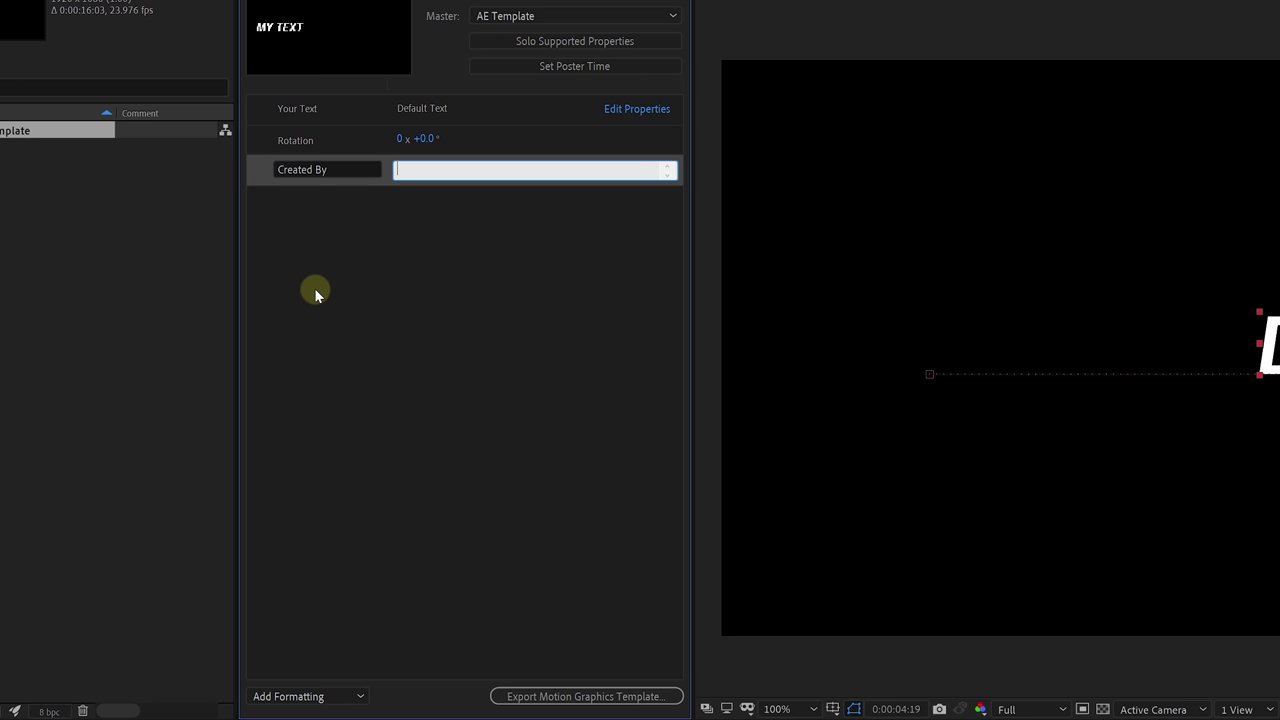
type("Jordy Vandeput")
left_click(316, 292)
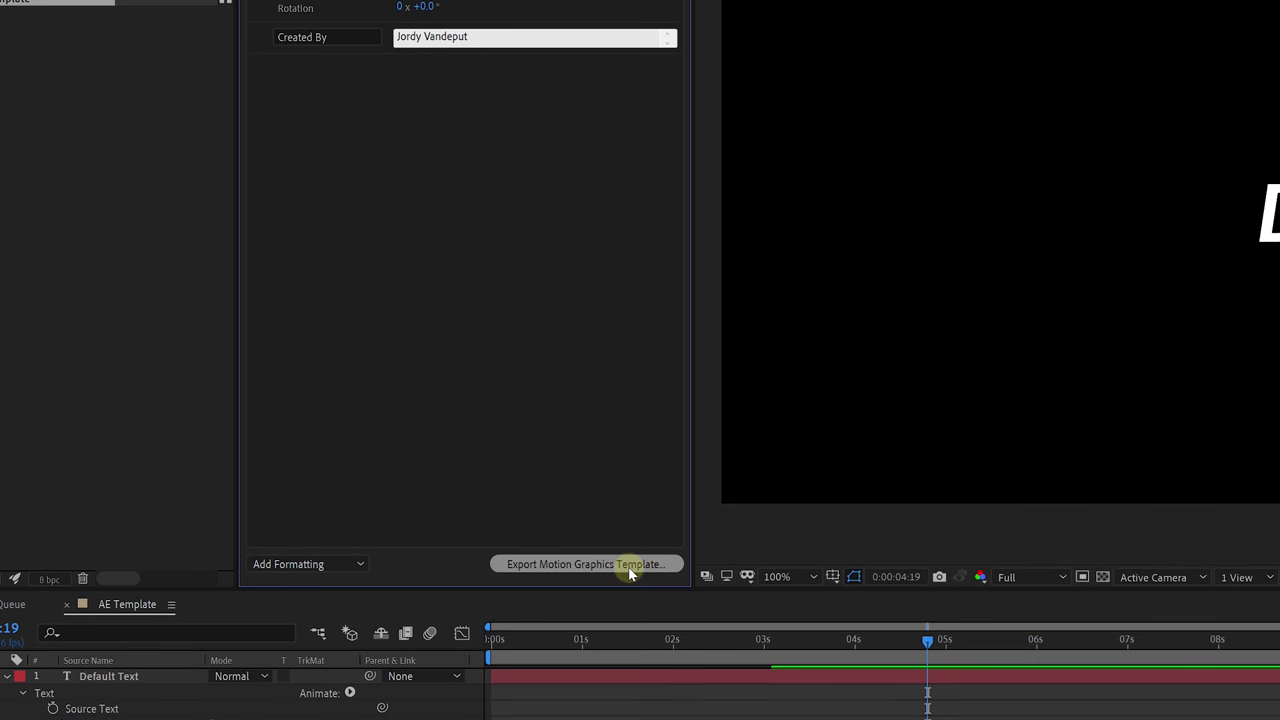
left_click(630, 566)
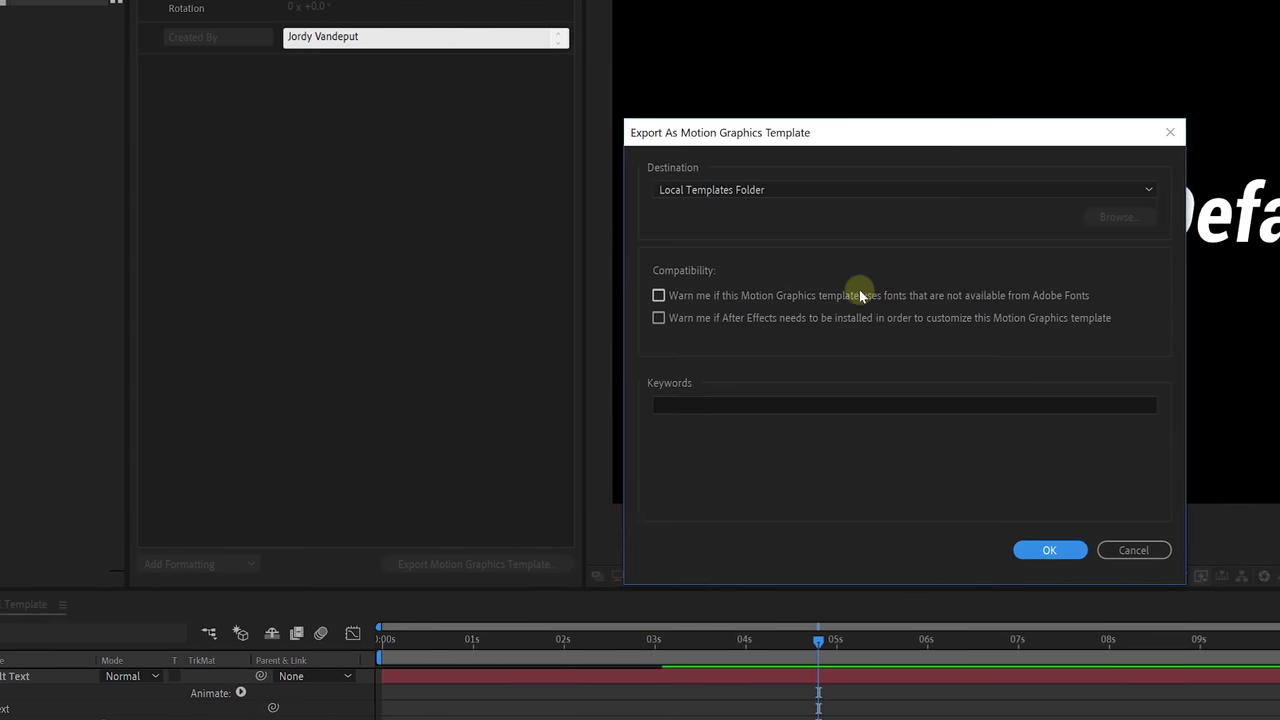
left_click(848, 550)
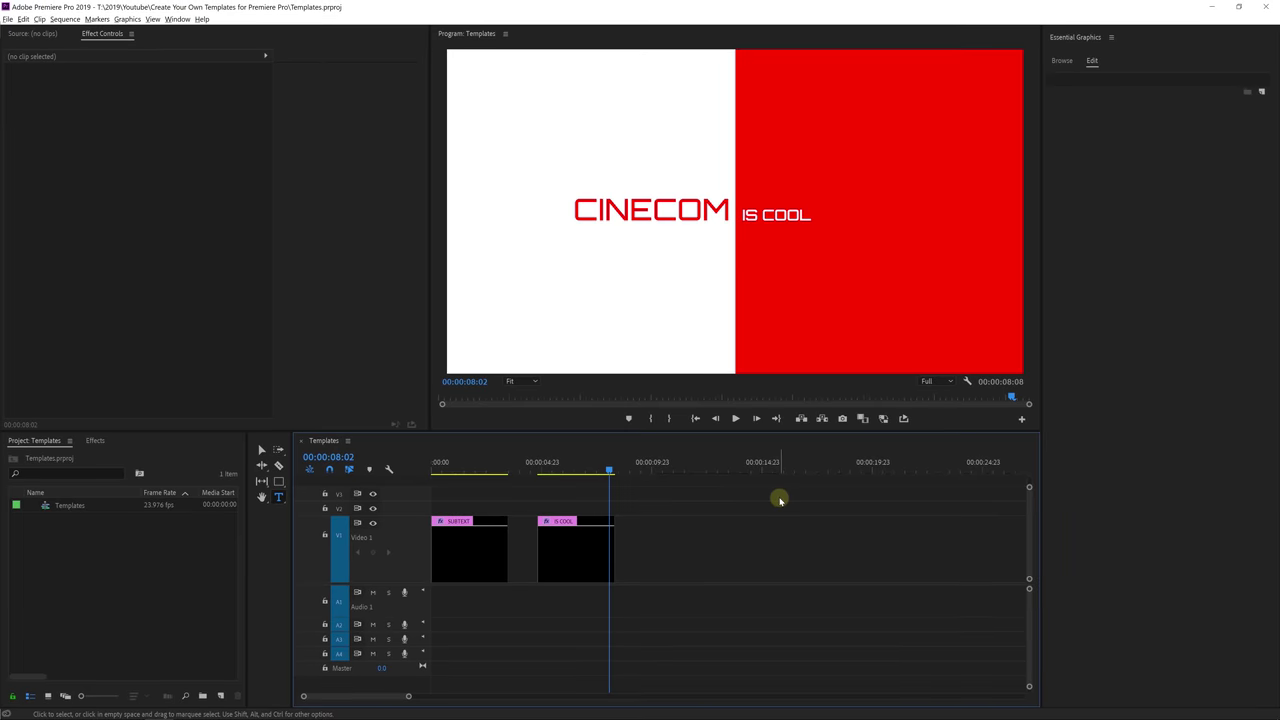
Step: Place AE Template from Browse on the timeline and move the playhead onto it
left_click(1063, 75)
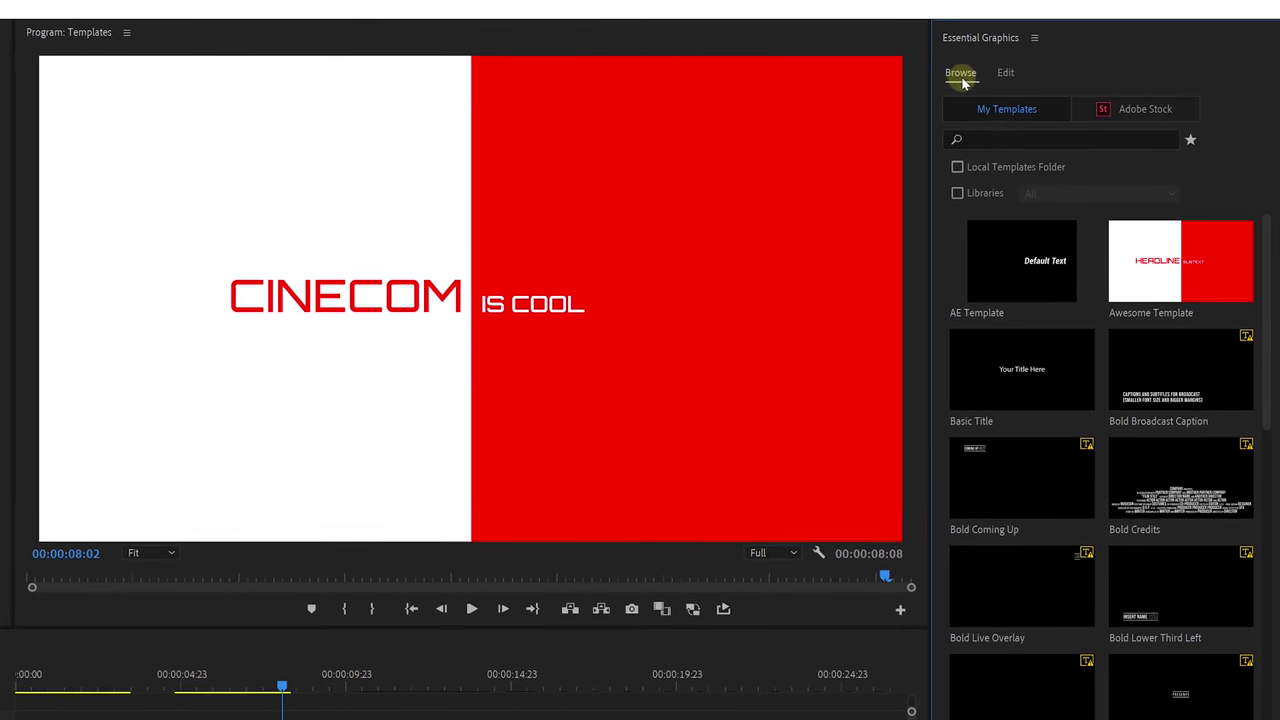
left_click_drag(940, 268, 341, 515)
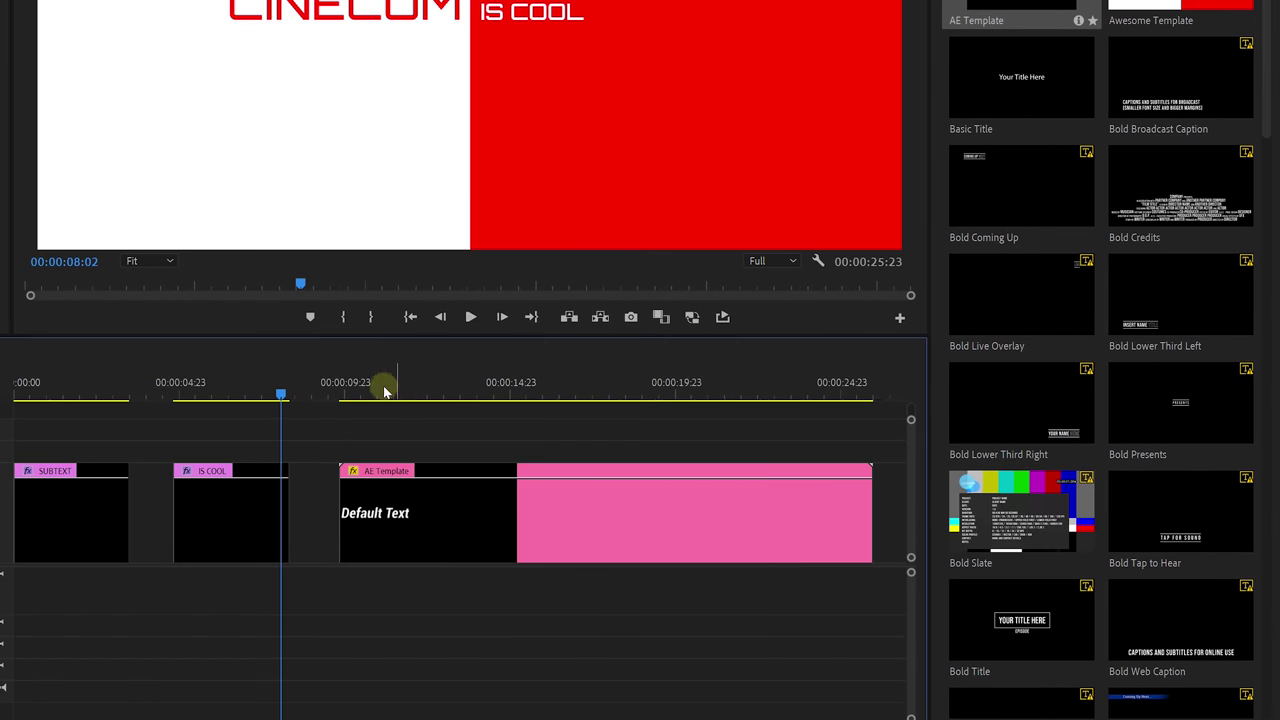
left_click(417, 391)
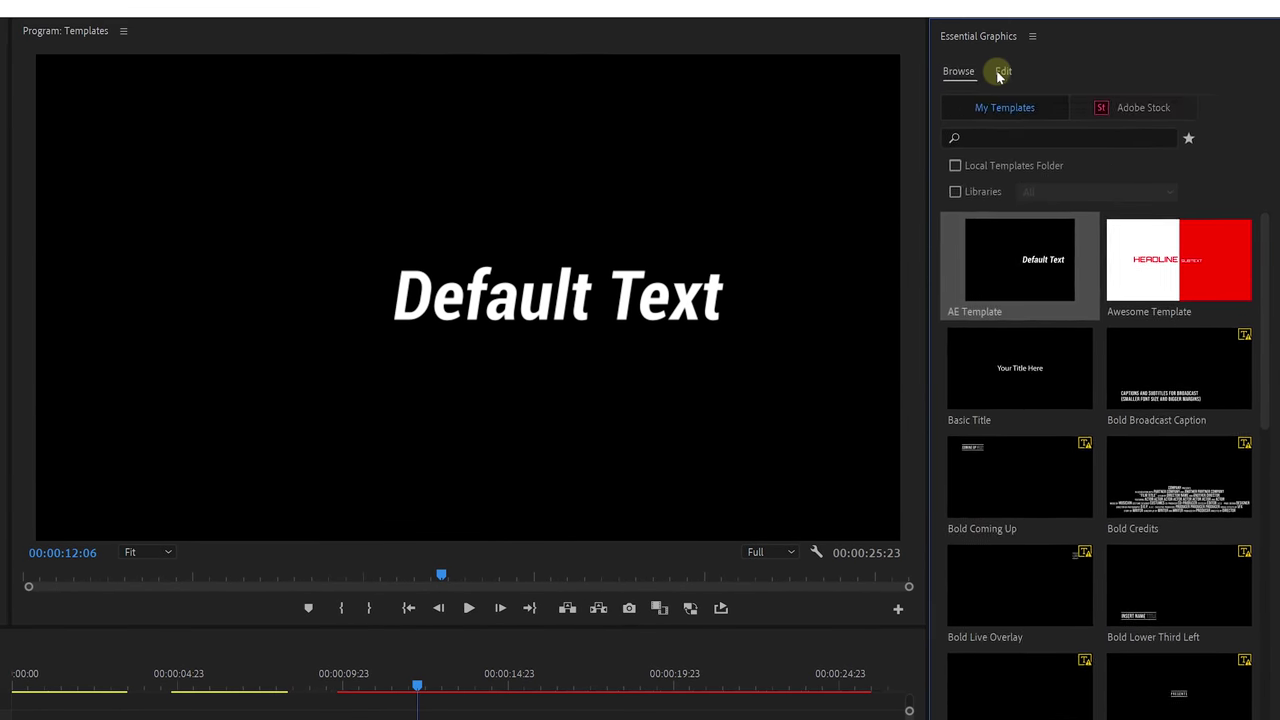
Step: Set the template's Your Text to Cinecom and its Rotation to -8 degrees
left_click(1003, 72)
left_click(1018, 142)
type("Cinecom")
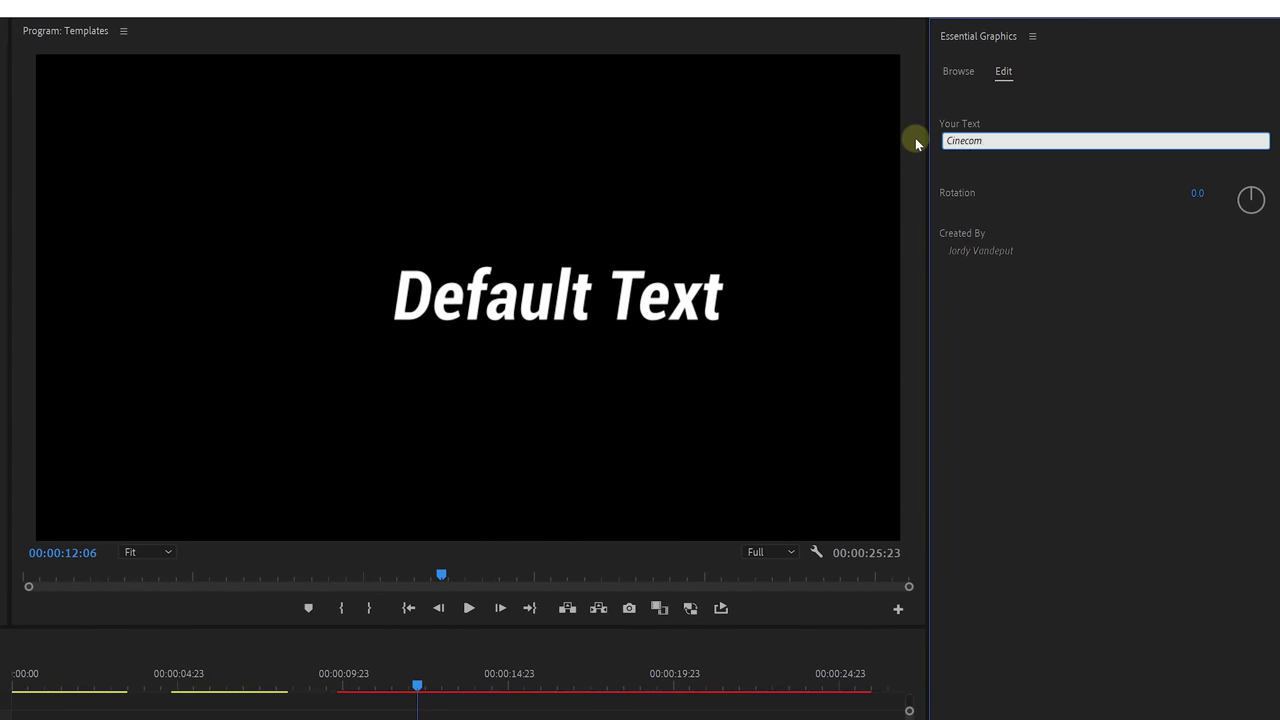
left_click_drag(1199, 192, 1201, 205)
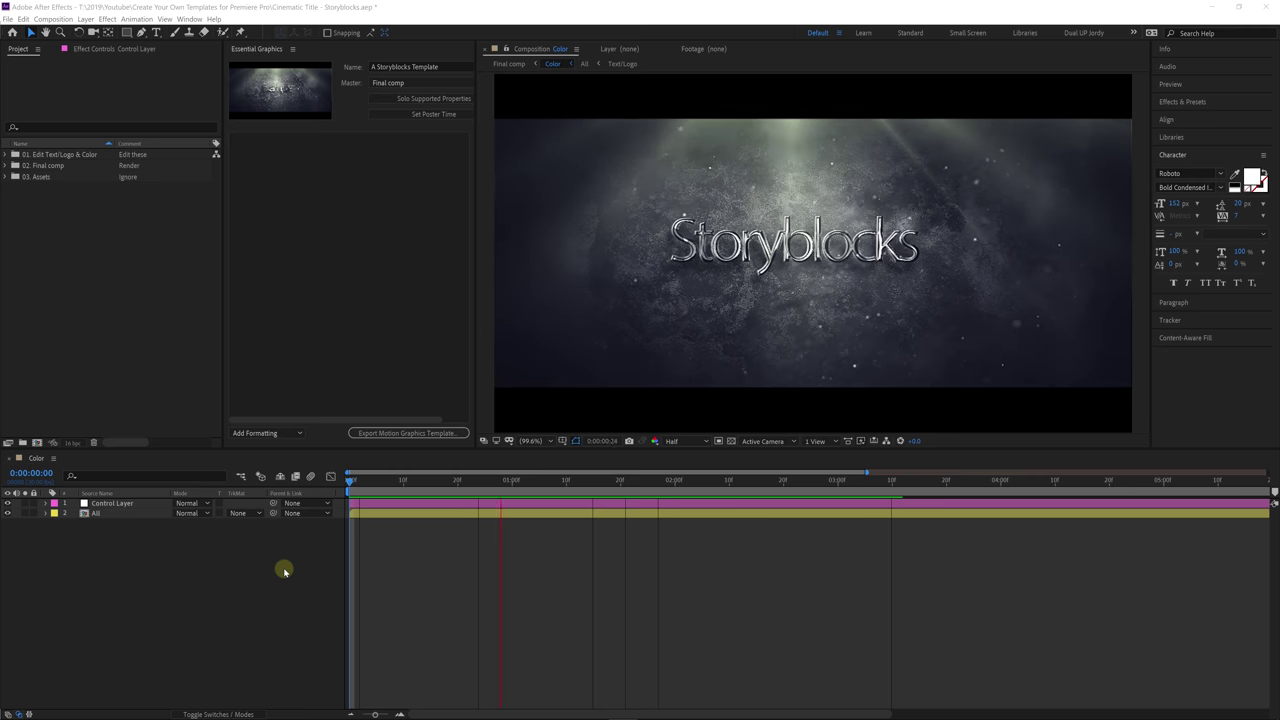
Step: Select the Control Layer and reveal all of its effect properties
left_click(100, 503)
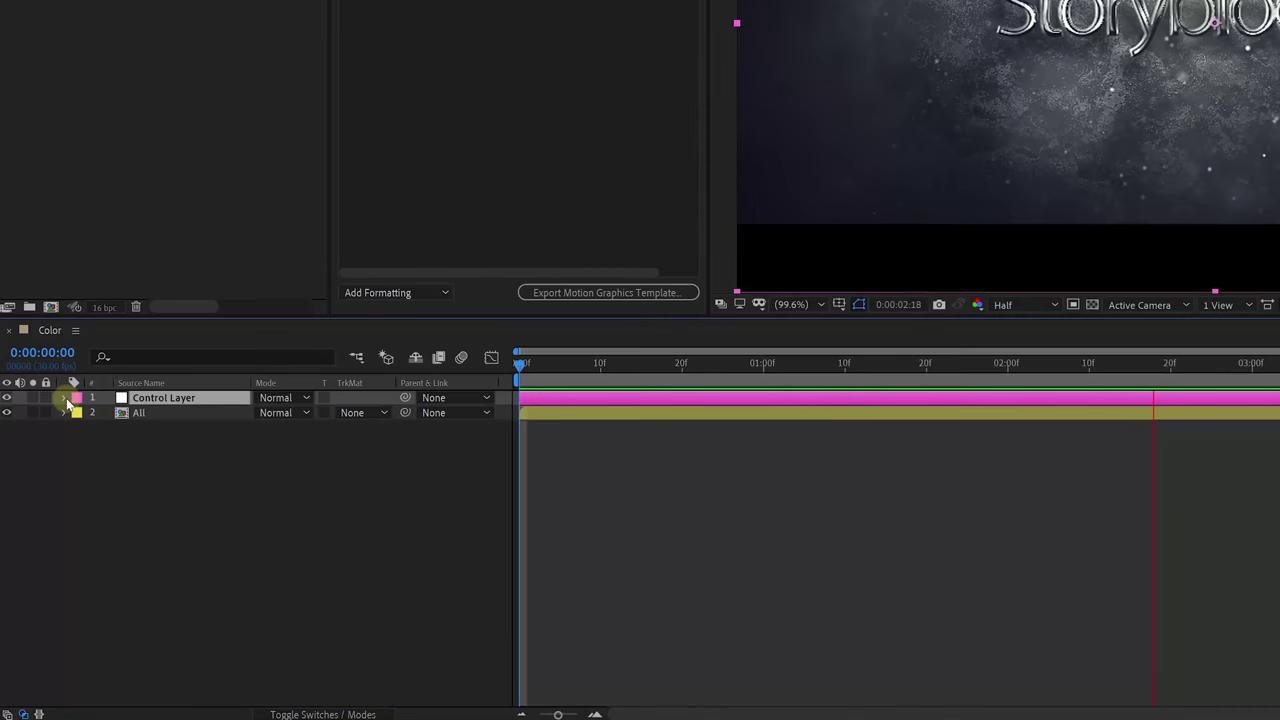
key("e")
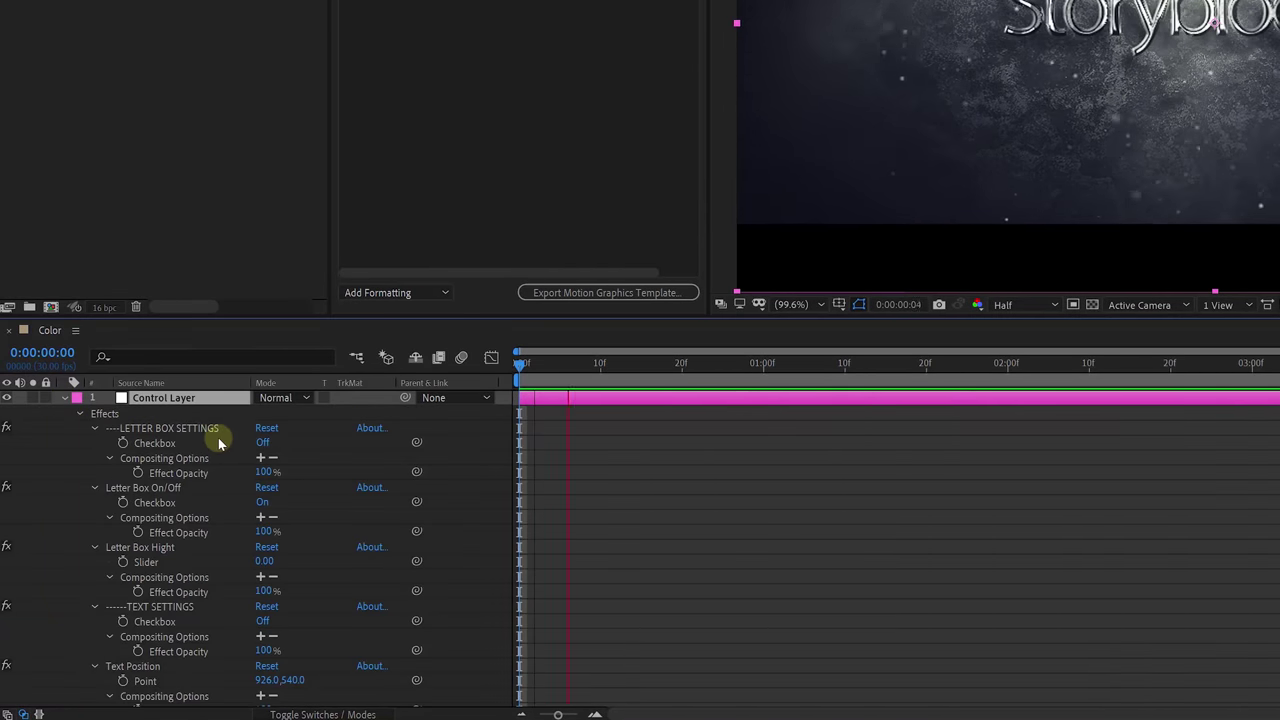
scroll(228, 444, "down", 10)
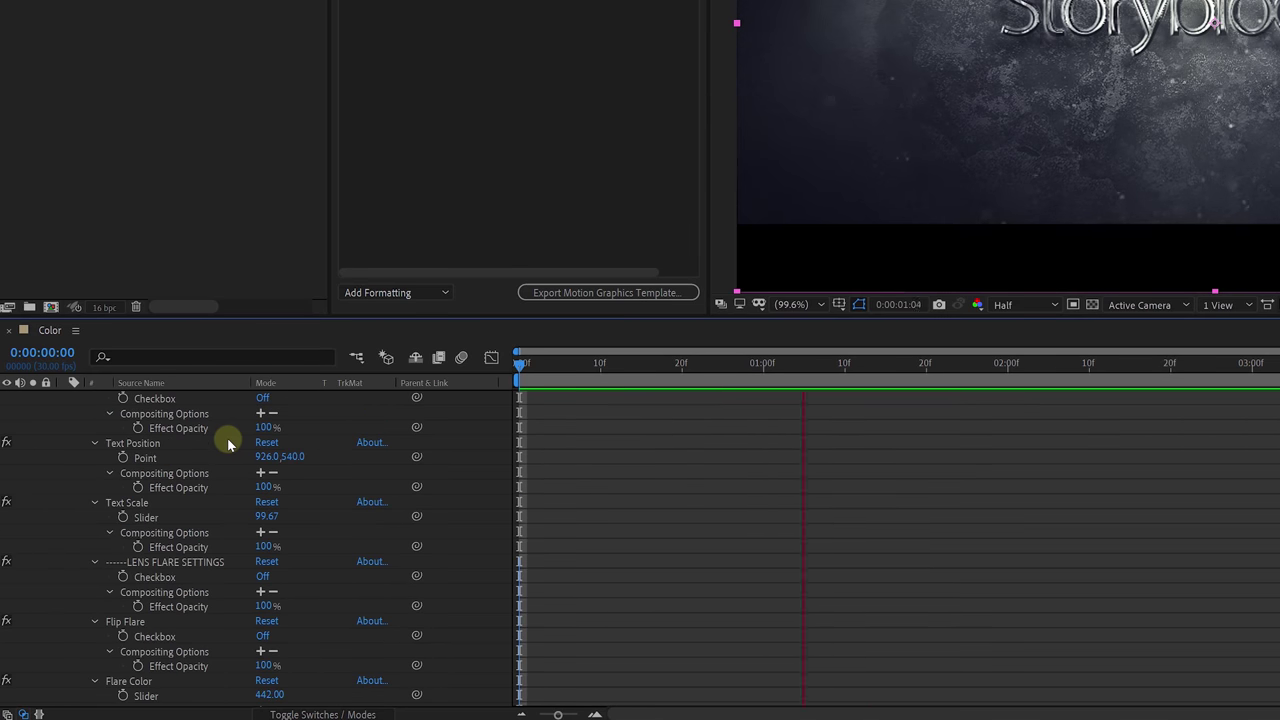
scroll(228, 444, "down", 8)
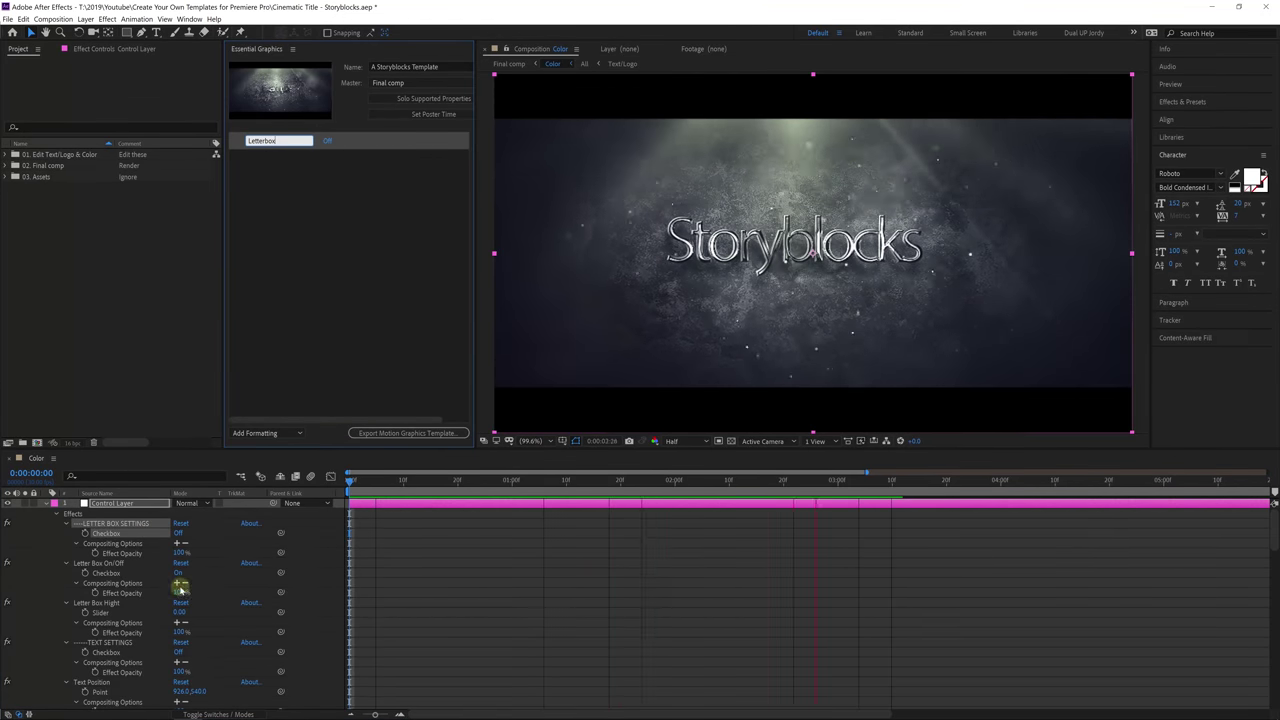
Step: Add Letterbox, Text Position, Text Scale as 'Text Size' and Flare Color controls to Essential Graphics
left_click_drag(113, 686, 262, 158)
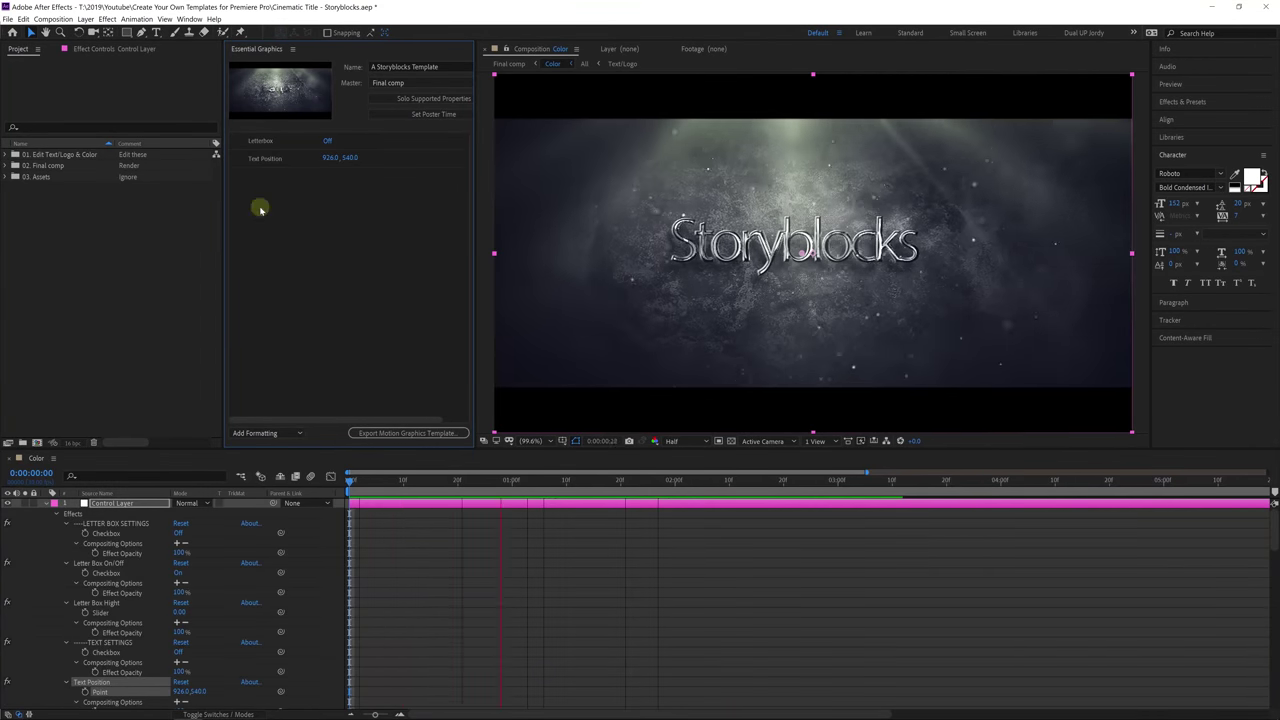
scroll(97, 645, "down", 3)
left_click_drag(97, 645, 260, 176)
type("Text Size")
scroll(120, 614, "down", 3)
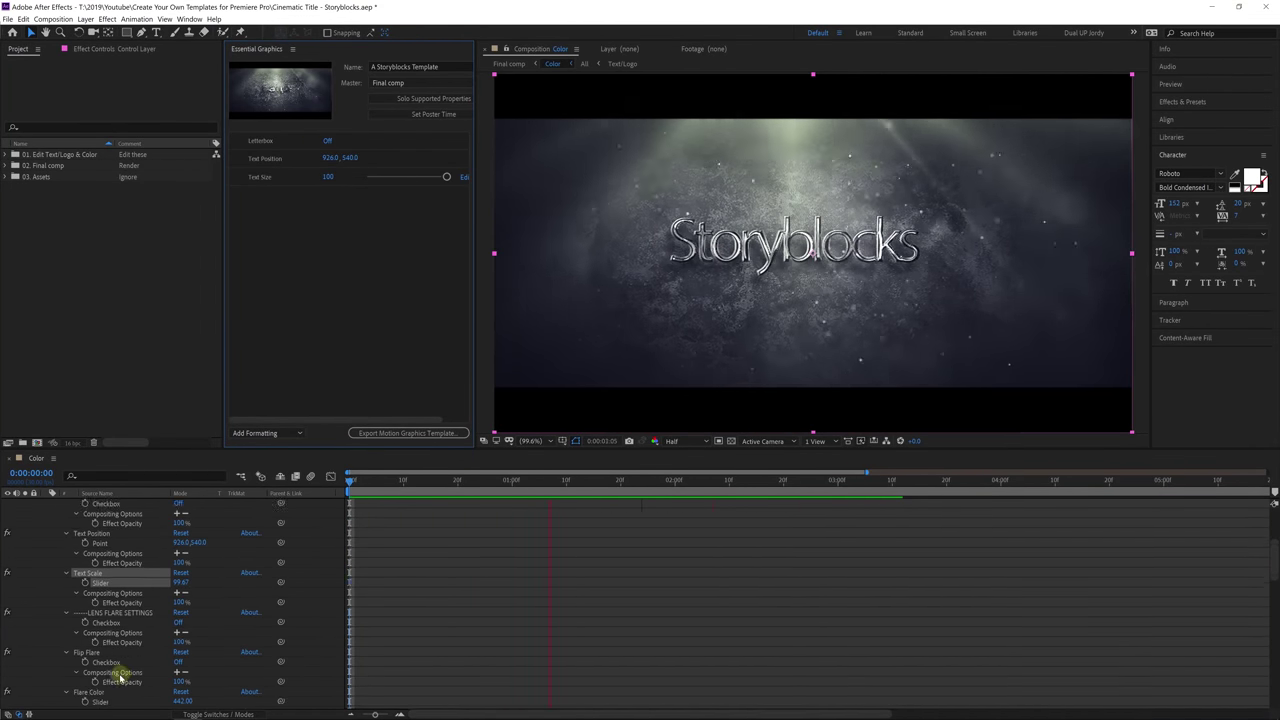
left_click_drag(120, 672, 286, 223)
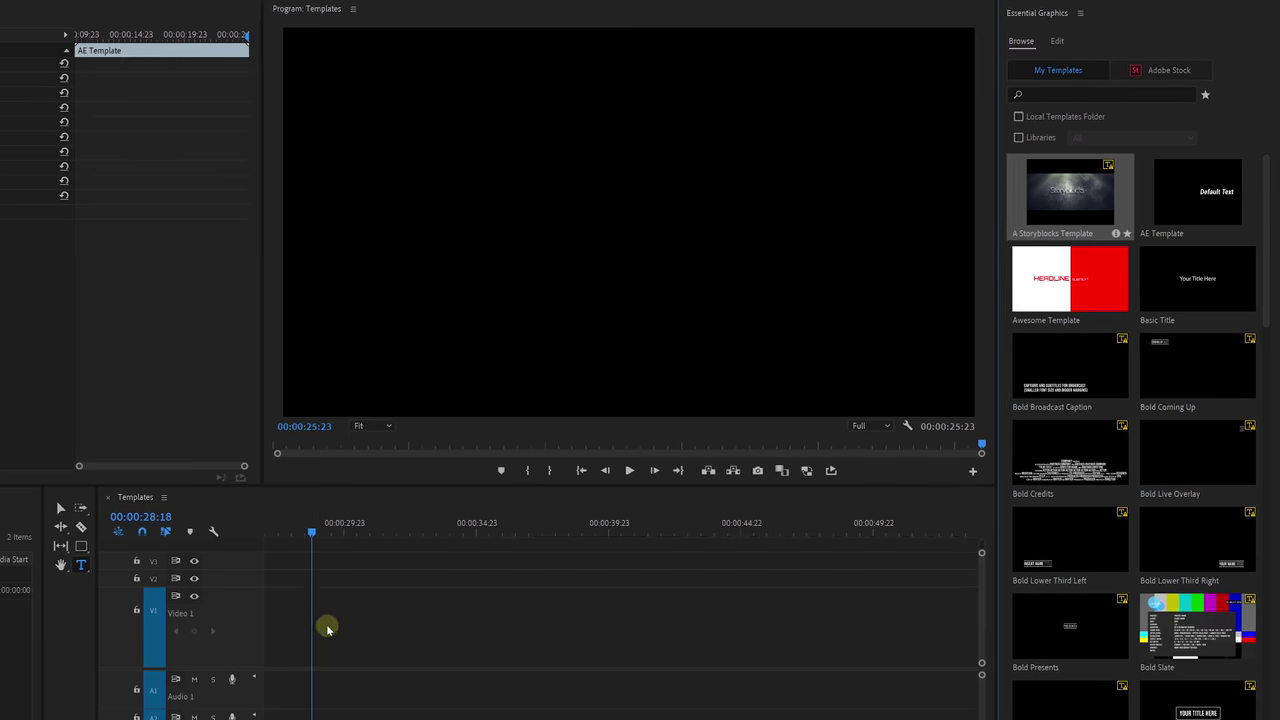
Step: Place the Storyblocks Template on V1 with Flare Saturation 66, Back Smoke 48, Flare Color 21, and preview it
left_click_drag(326, 624, 326, 624)
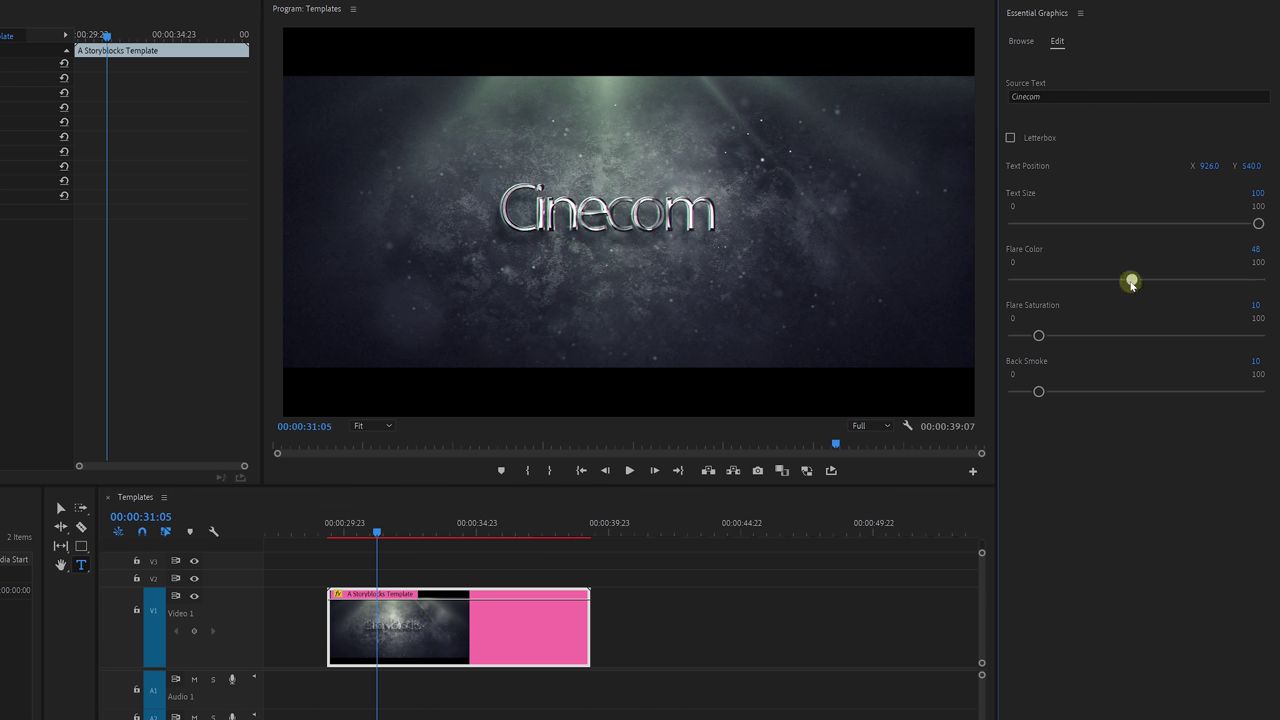
left_click_drag(1150, 337, 1176, 335)
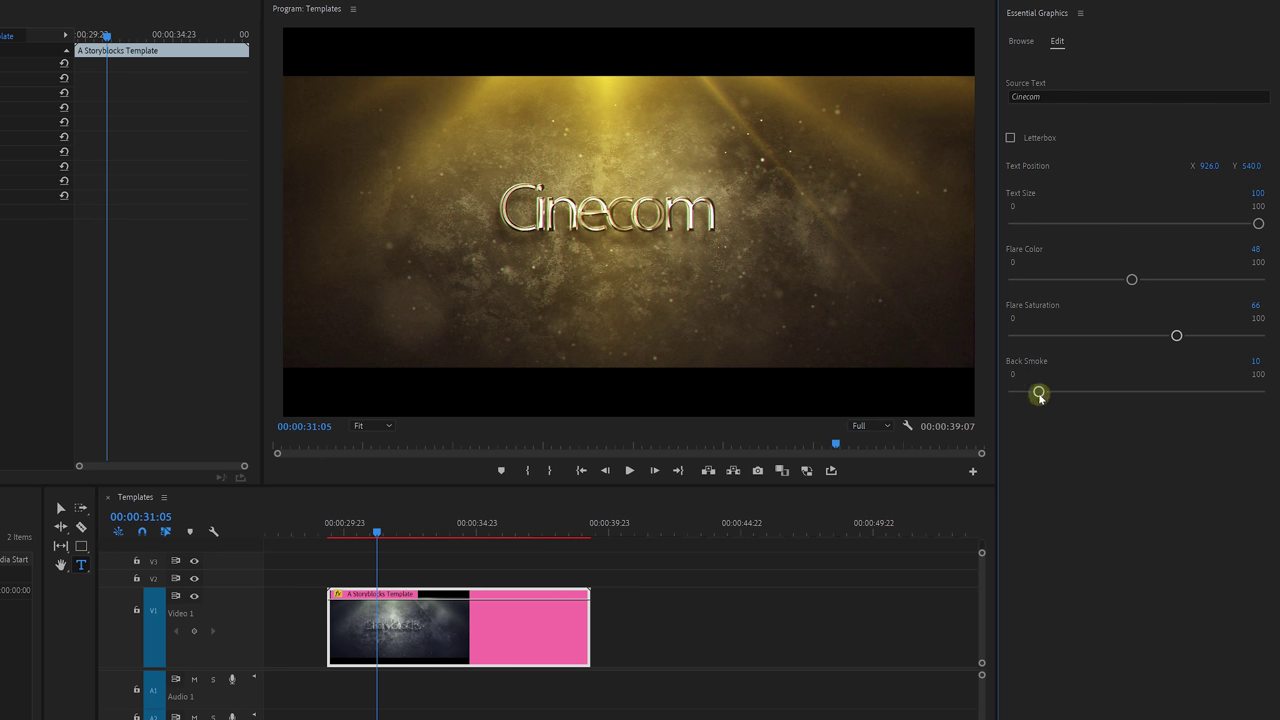
left_click_drag(1130, 393, 1132, 393)
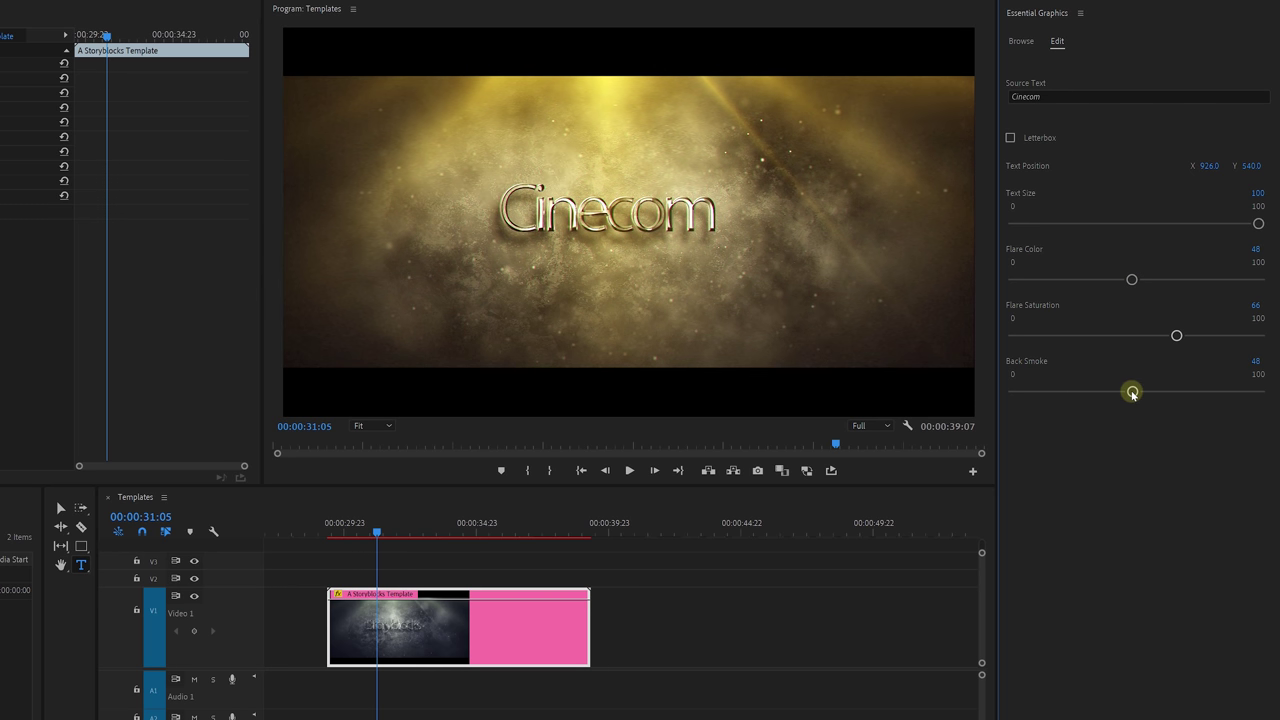
left_click_drag(1131, 280, 1066, 280)
key("Return")
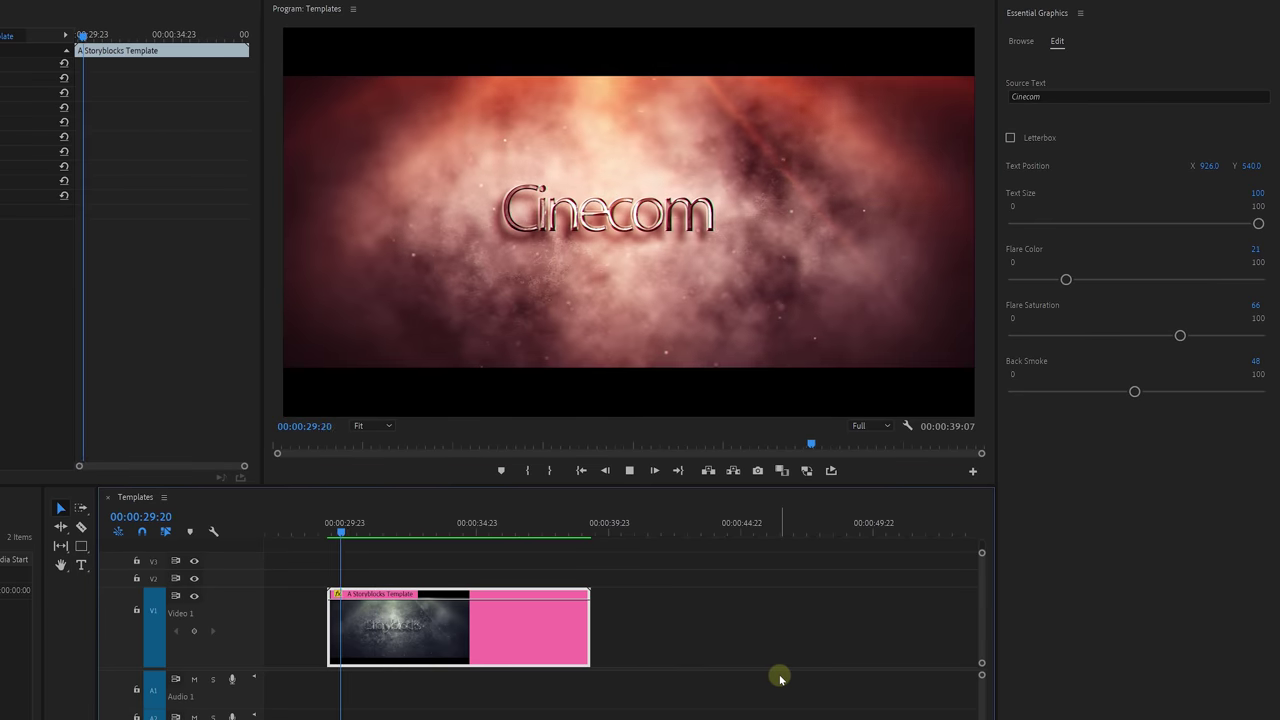